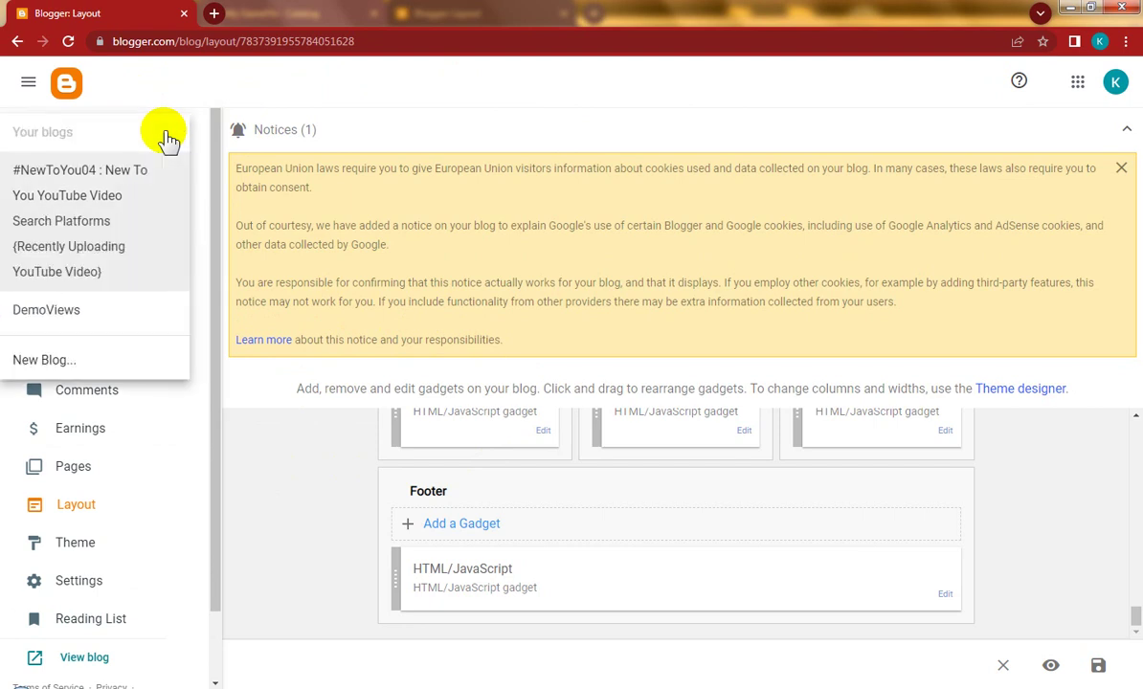
Start a new blog, then in WordPad duplicate the #NewToYou04 title and newtoyouvideo04 lines below the newtoyouvideo04 link, renumbering the copies to 05.
left_click(97, 365)
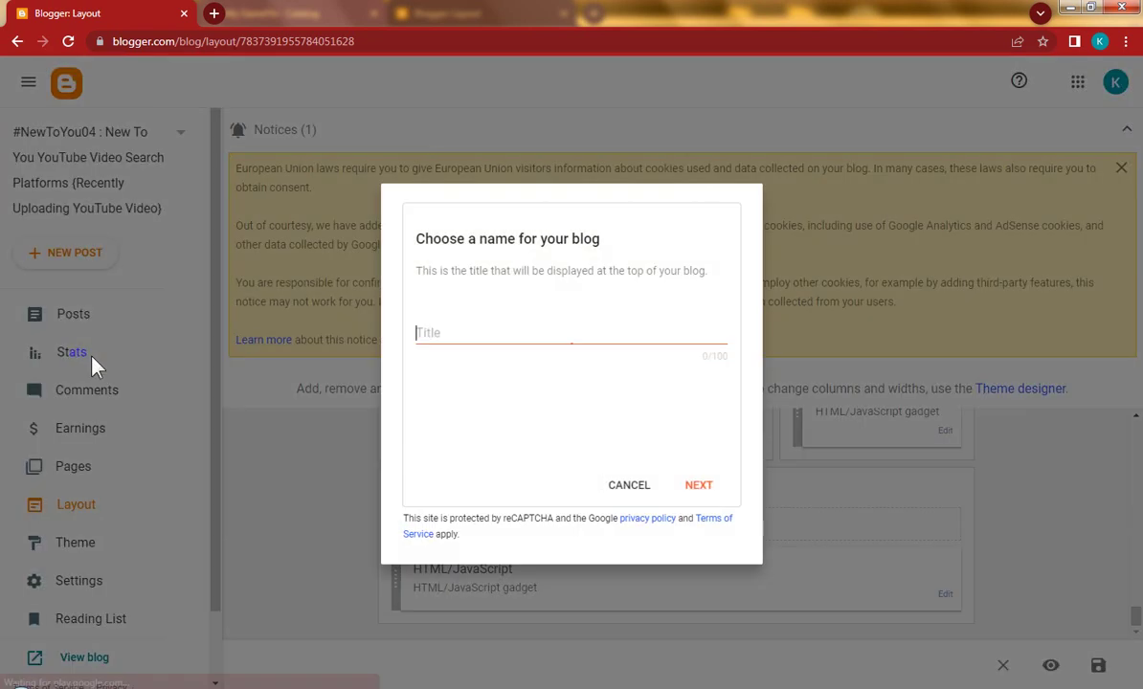
key("alt+Tab")
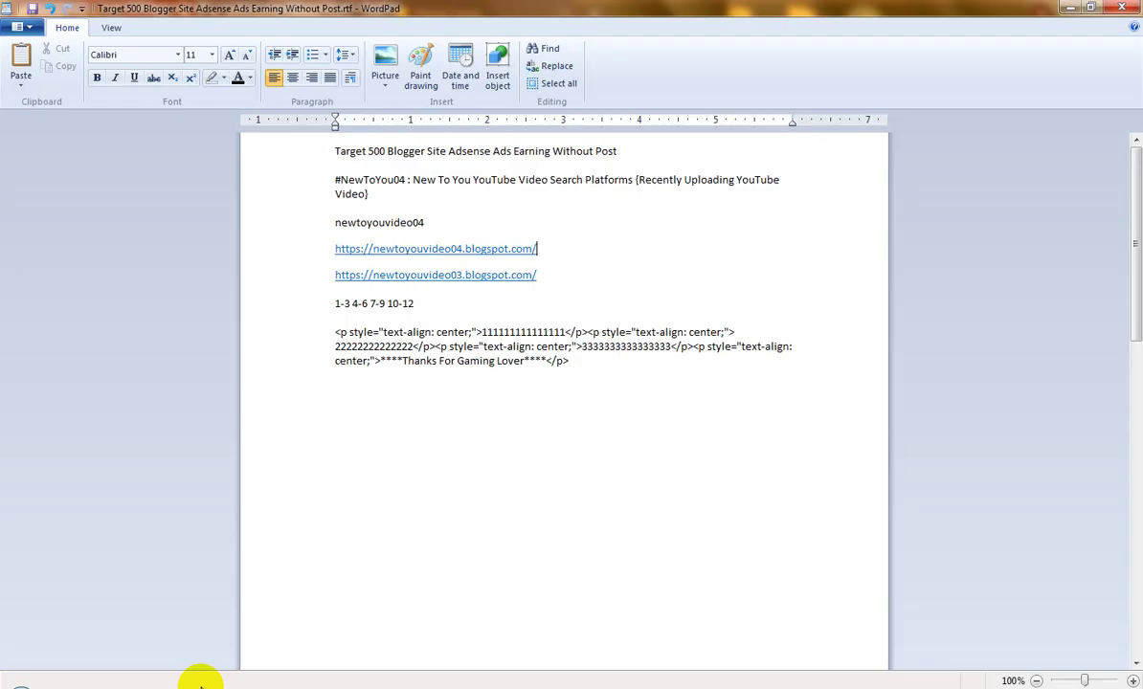
left_click_drag(438, 221, 285, 180)
key("ctrl+c")
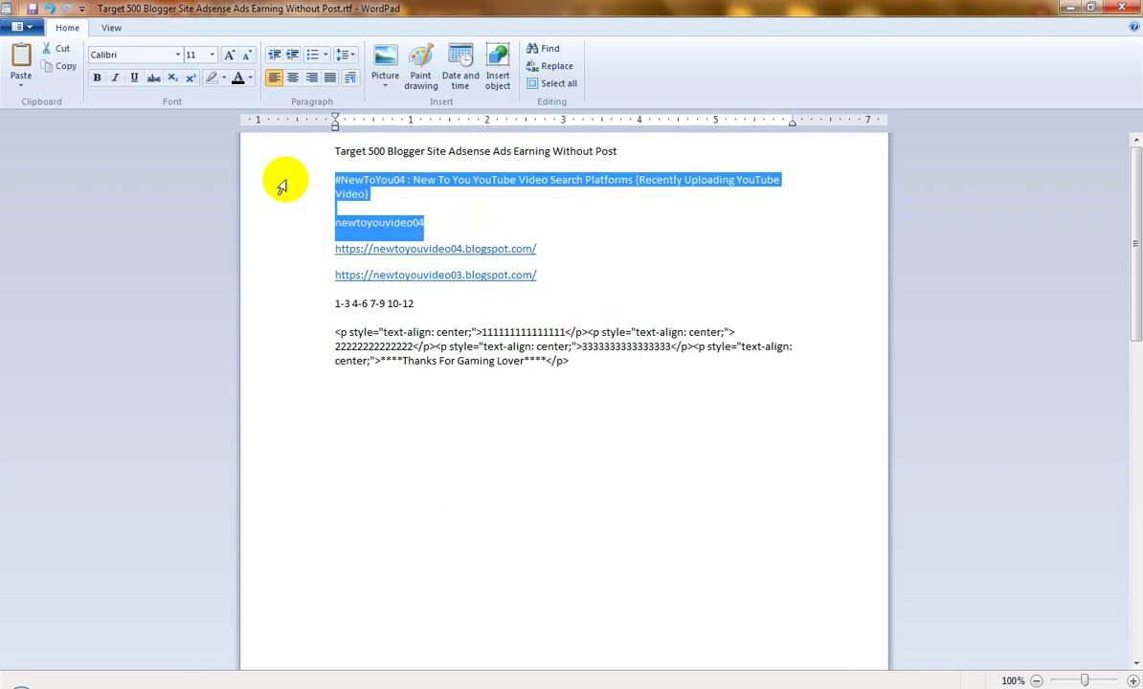
left_click(592, 251)
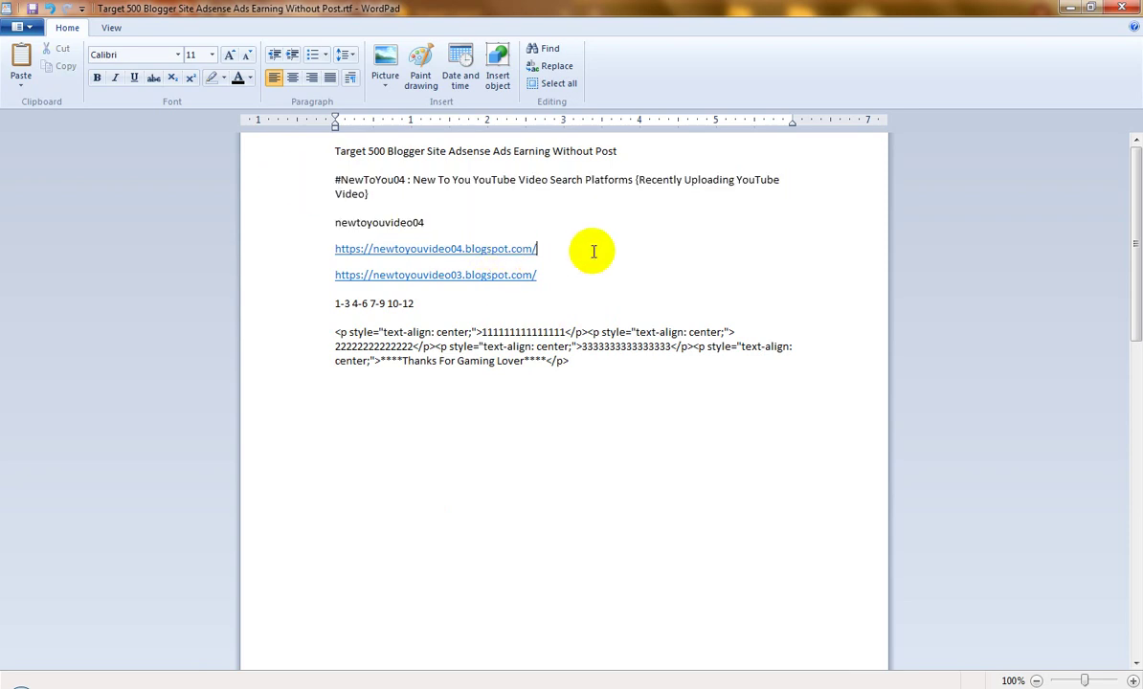
key("Return")
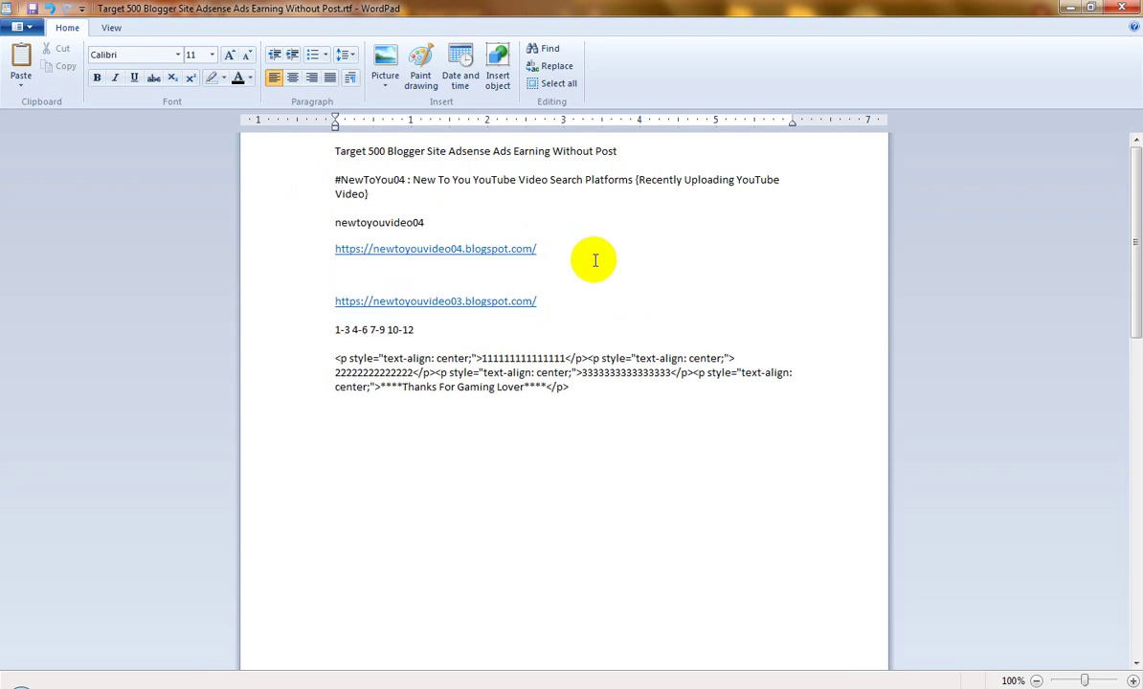
key("ctrl+v")
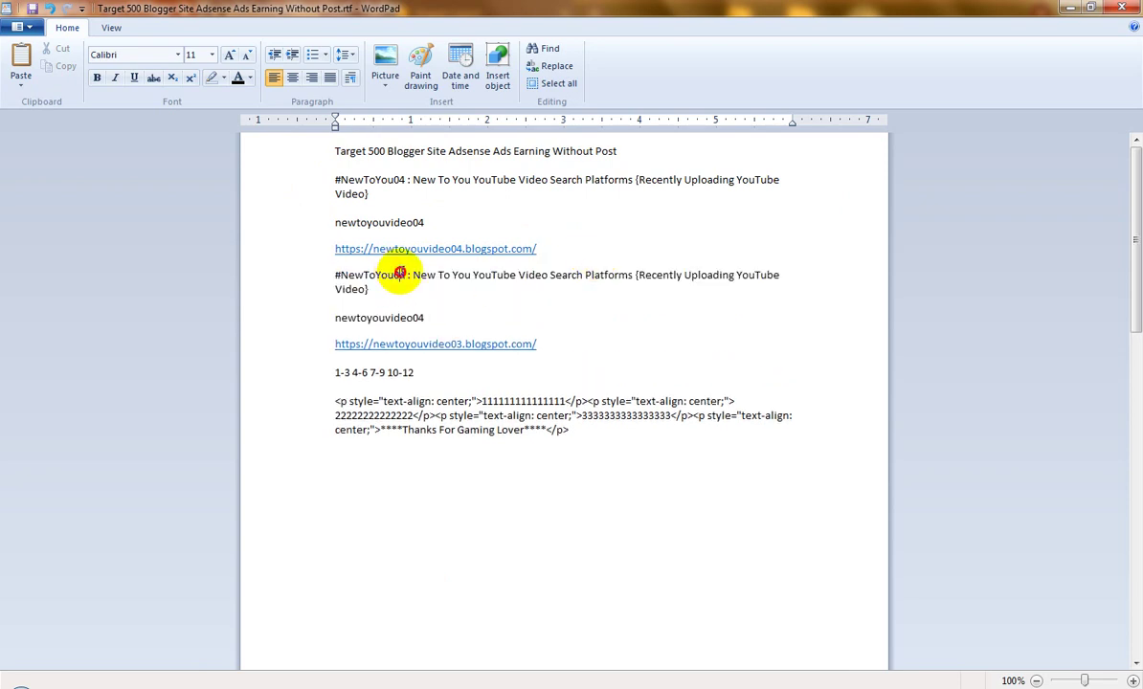
key("Delete")
type("5")
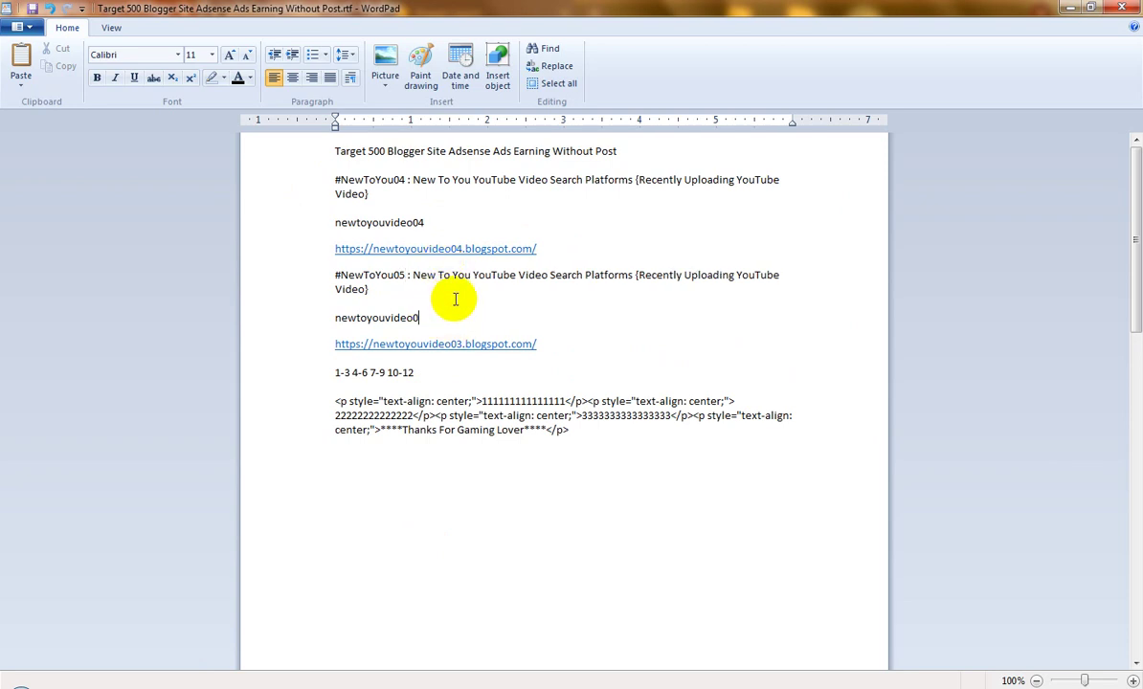
Copy the #NewToYou05 title line from WordPad into Blogger as the new blog's title and continue to the URL choice.
left_click_drag(393, 288, 289, 276)
key("ctrl+c")
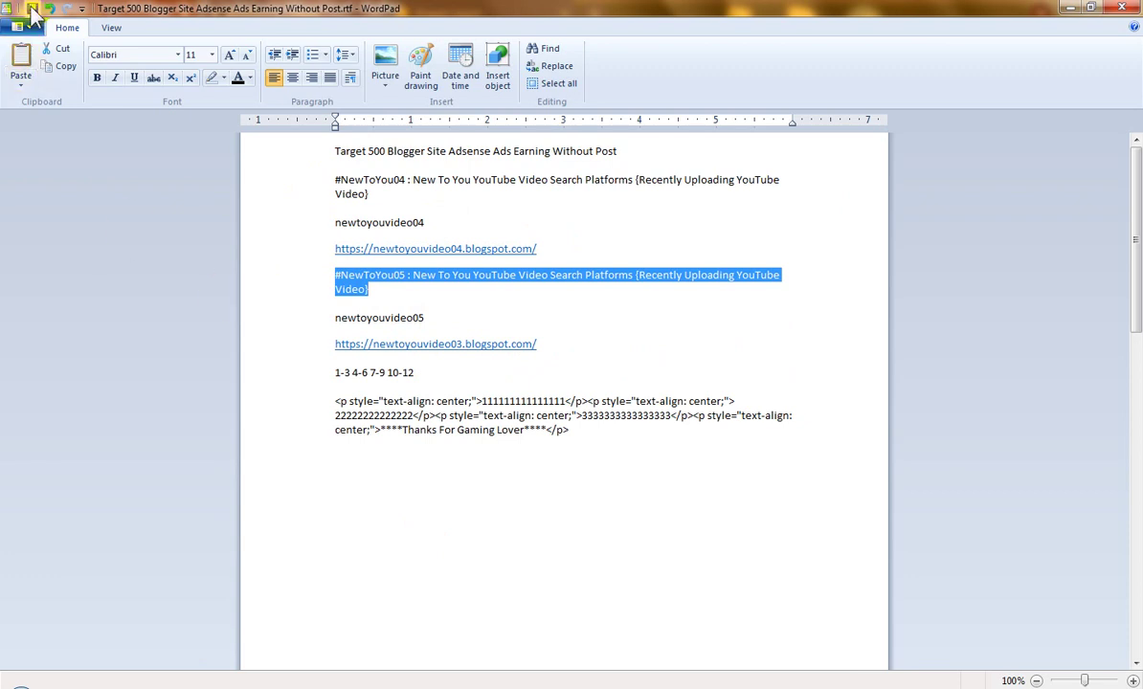
left_click(1063, 14)
left_click(503, 333)
key("ctrl+v")
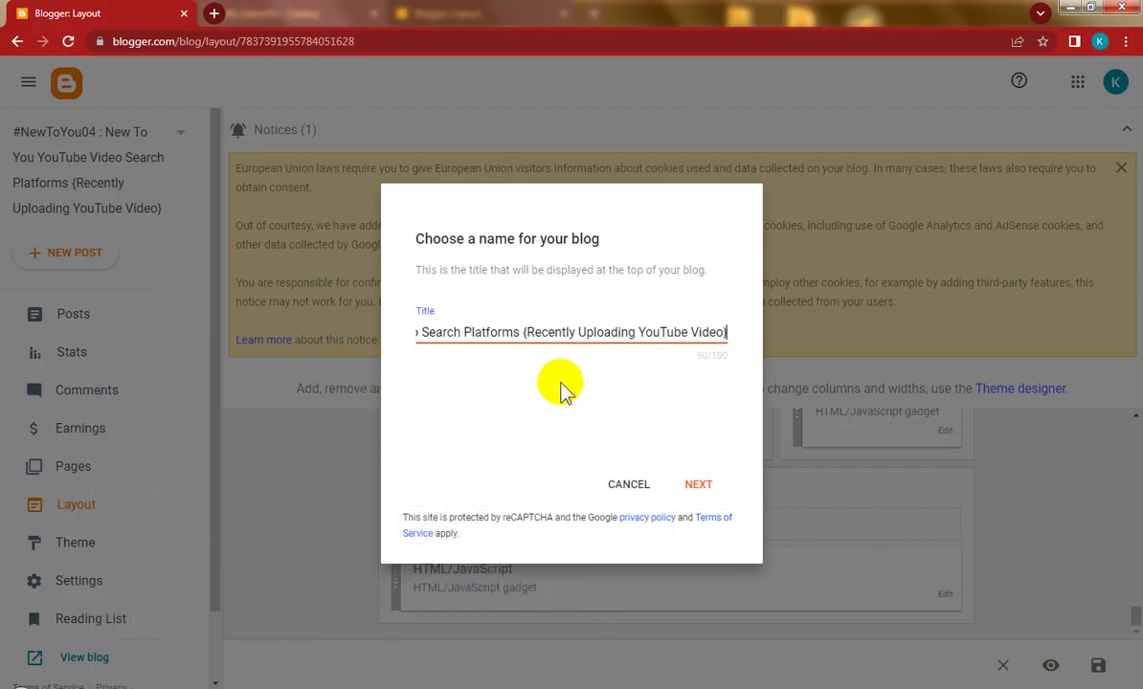
left_click(593, 422)
left_click(706, 485)
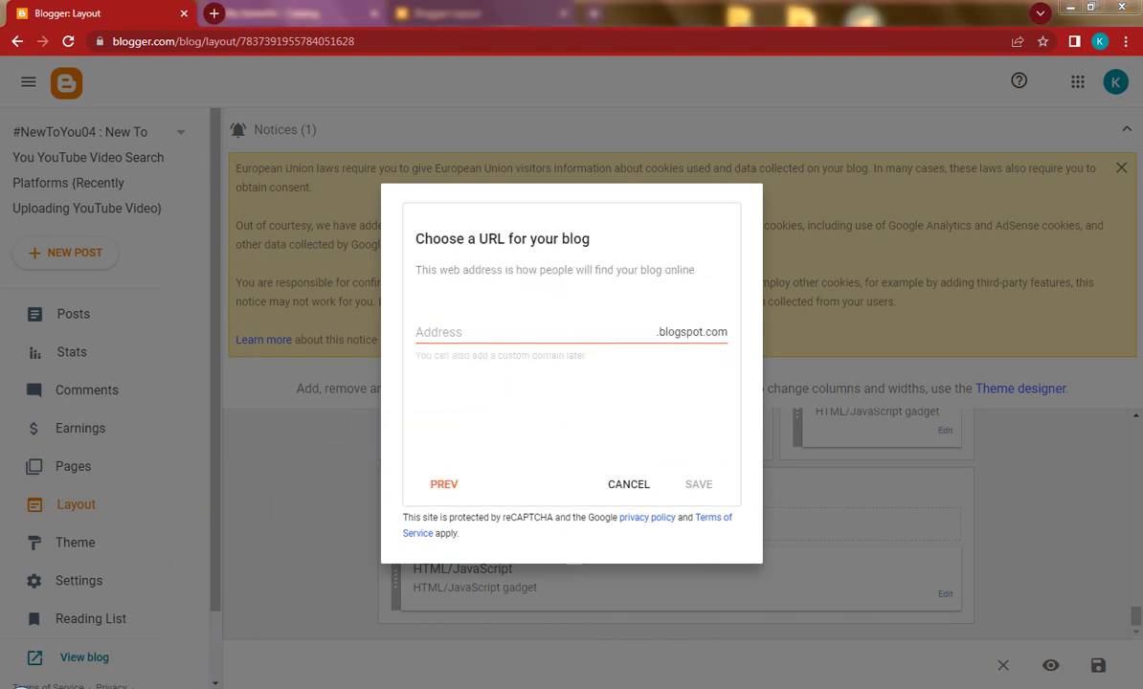
Copy newtoyouvideo05 from WordPad into Blogger as the new blog's address and save the blog.
left_click(188, 681)
left_click_drag(432, 318, 305, 323)
key("ctrl+c")
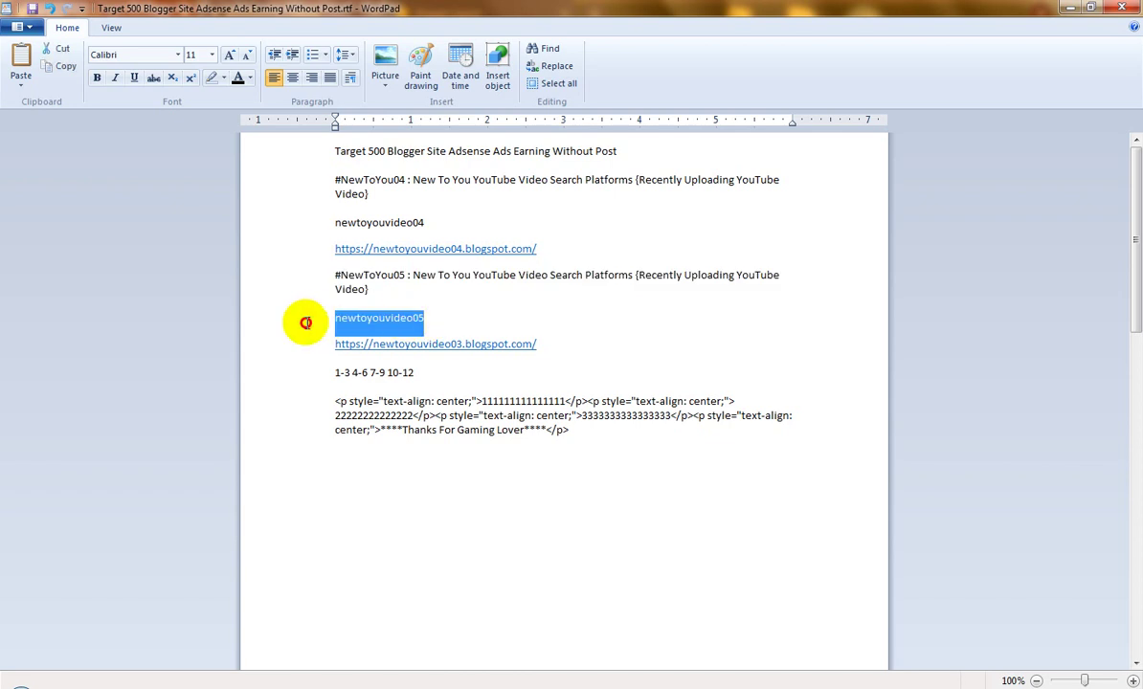
left_click(1068, 8)
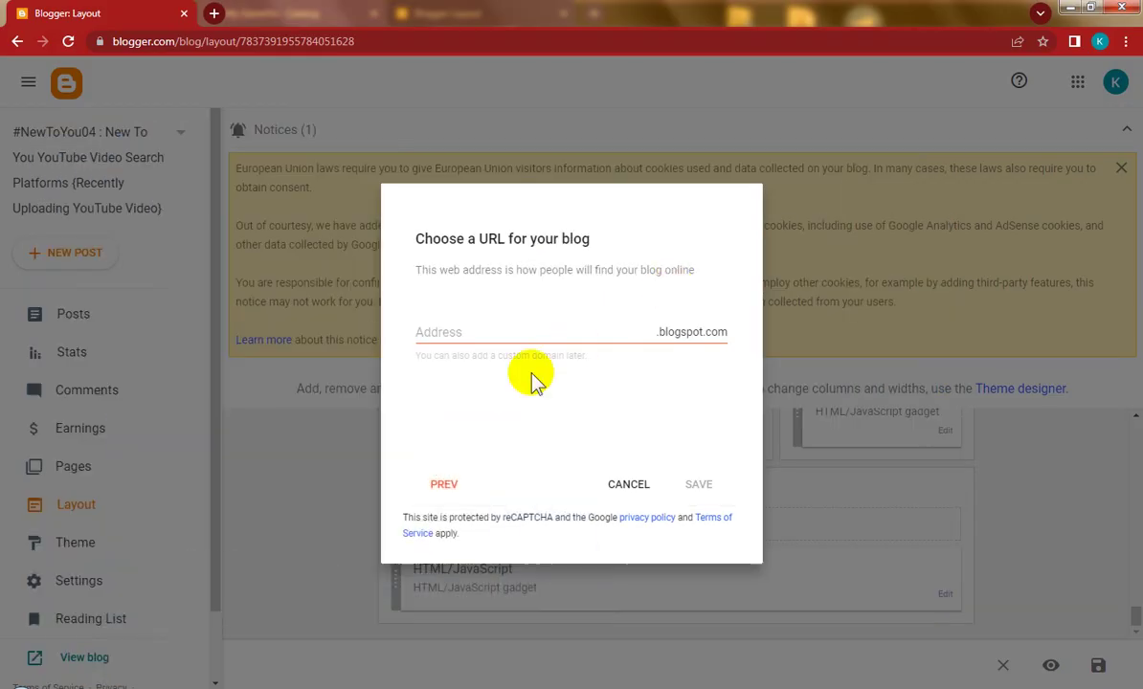
key("ctrl+v")
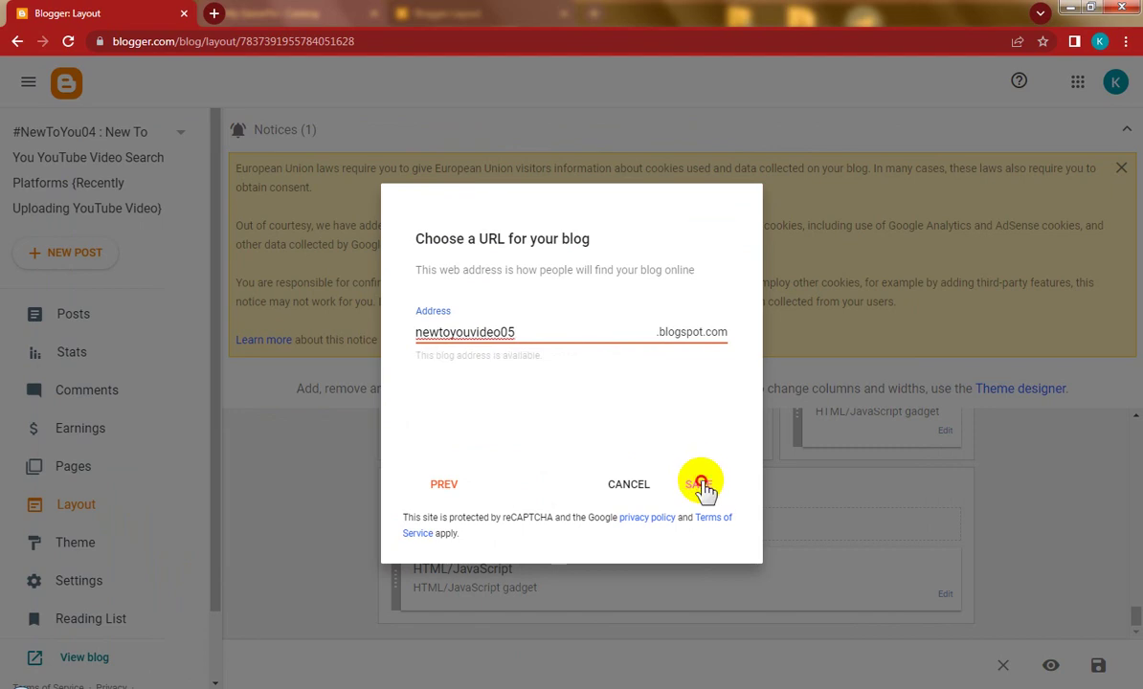
left_click(701, 484)
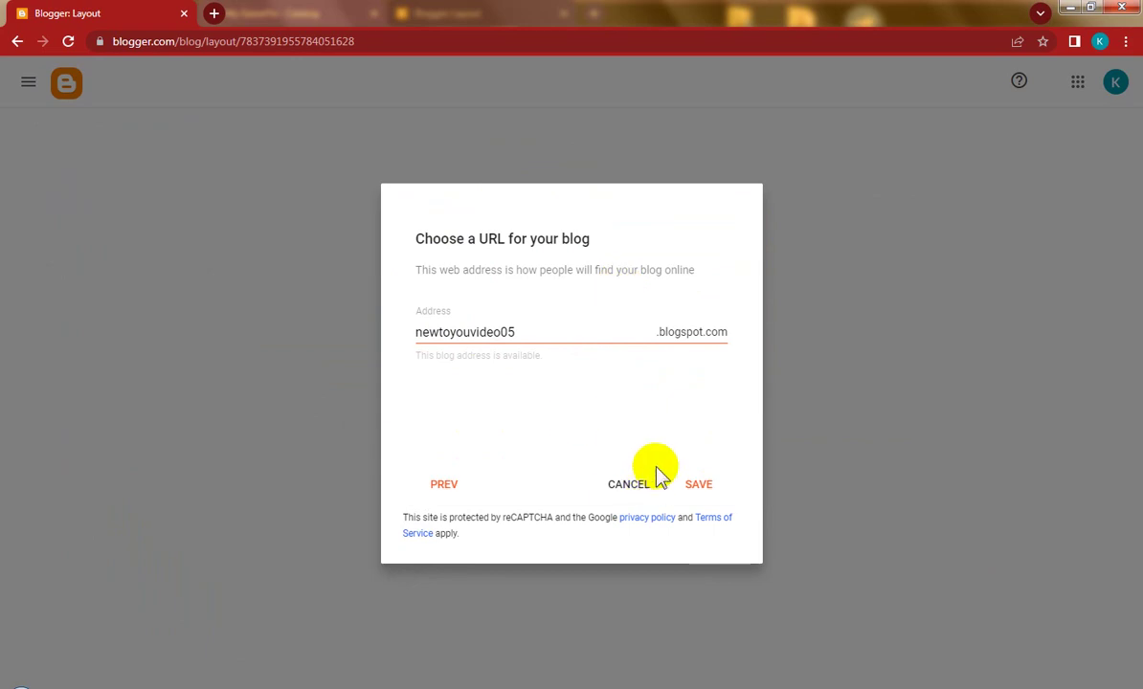
left_click(709, 490)
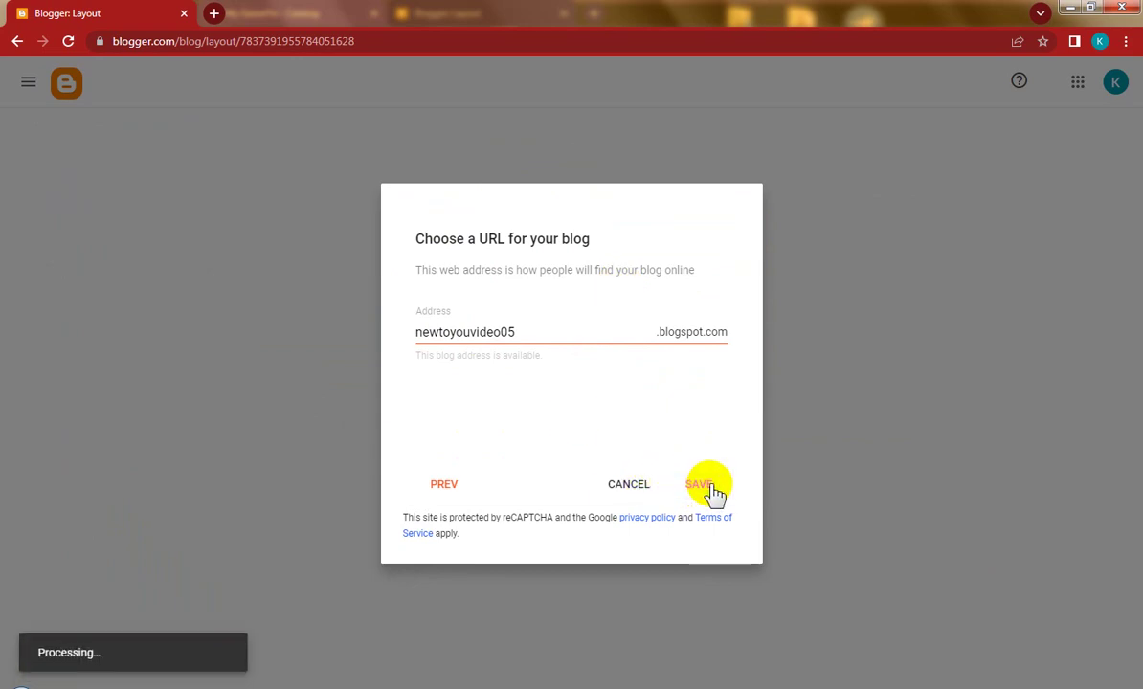
Dismiss the blog creation dialog, reload the page and switch to the #NewToYou05 blog.
left_click(634, 490)
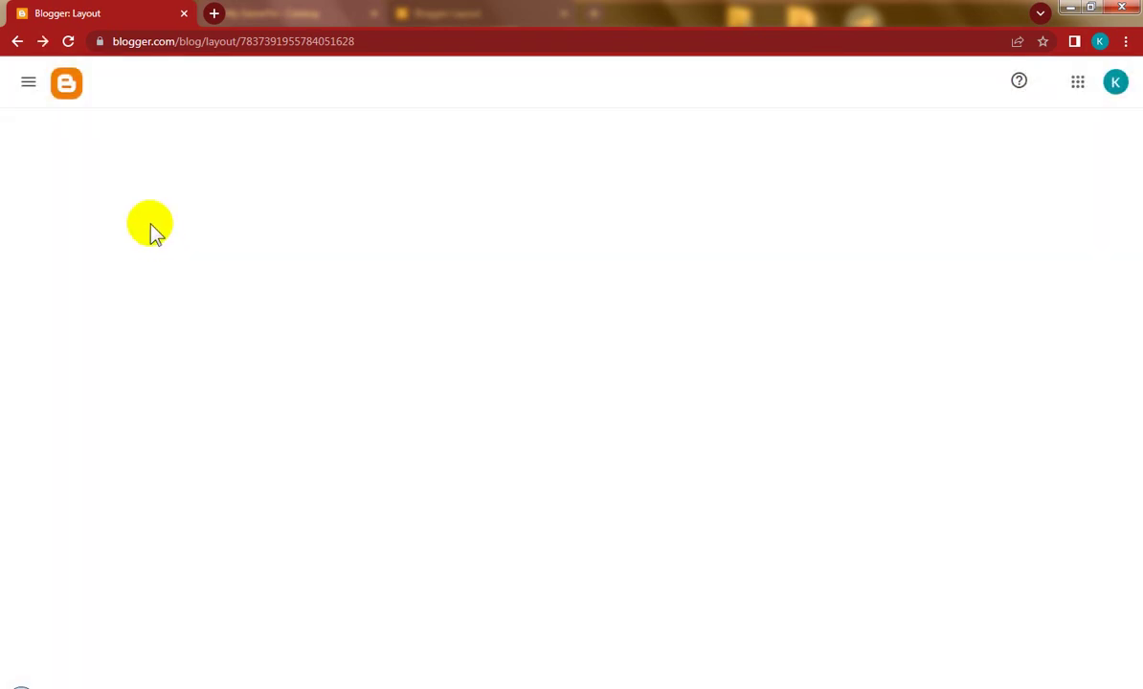
left_click(65, 41)
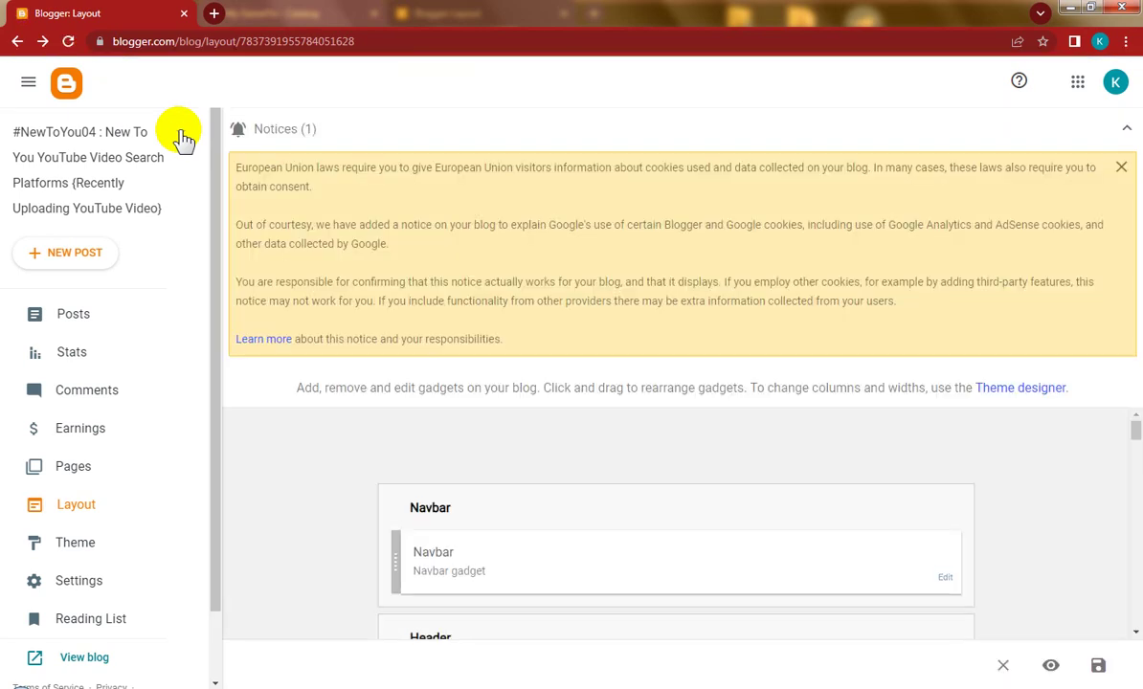
left_click(184, 140)
scroll(141, 289, "up", 1)
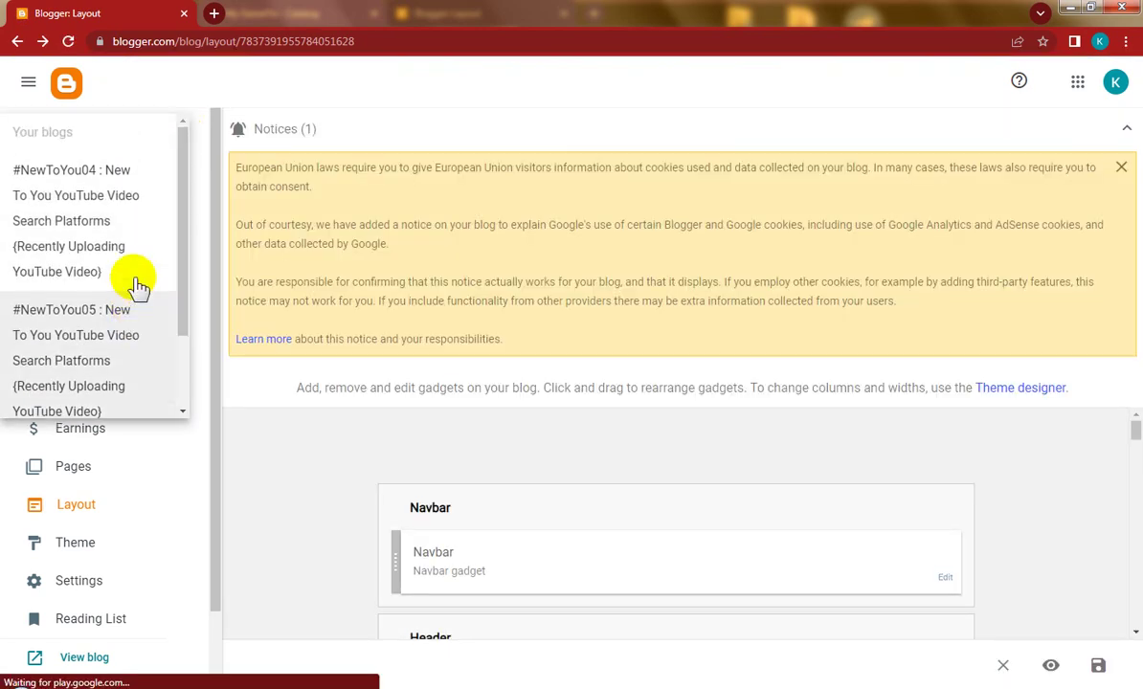
scroll(139, 286, "down", 1)
scroll(139, 285, "down", 1)
left_click(139, 282)
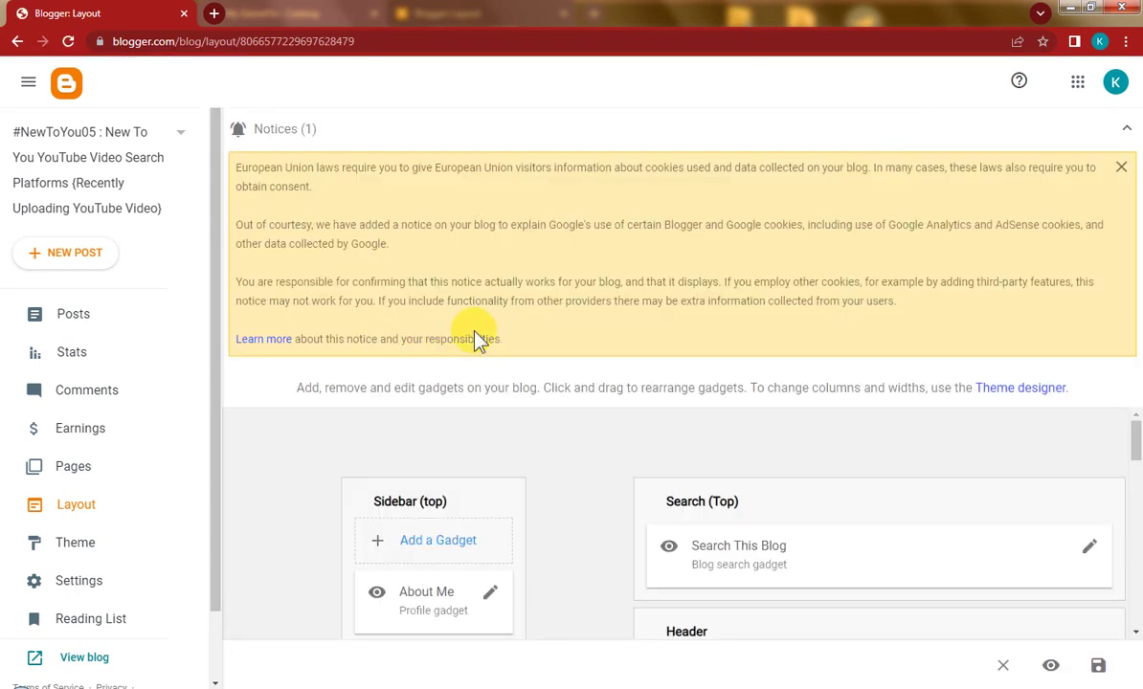
Open the live #NewToYou05 blog and check the title in its header.
scroll(572, 412, "down", 5)
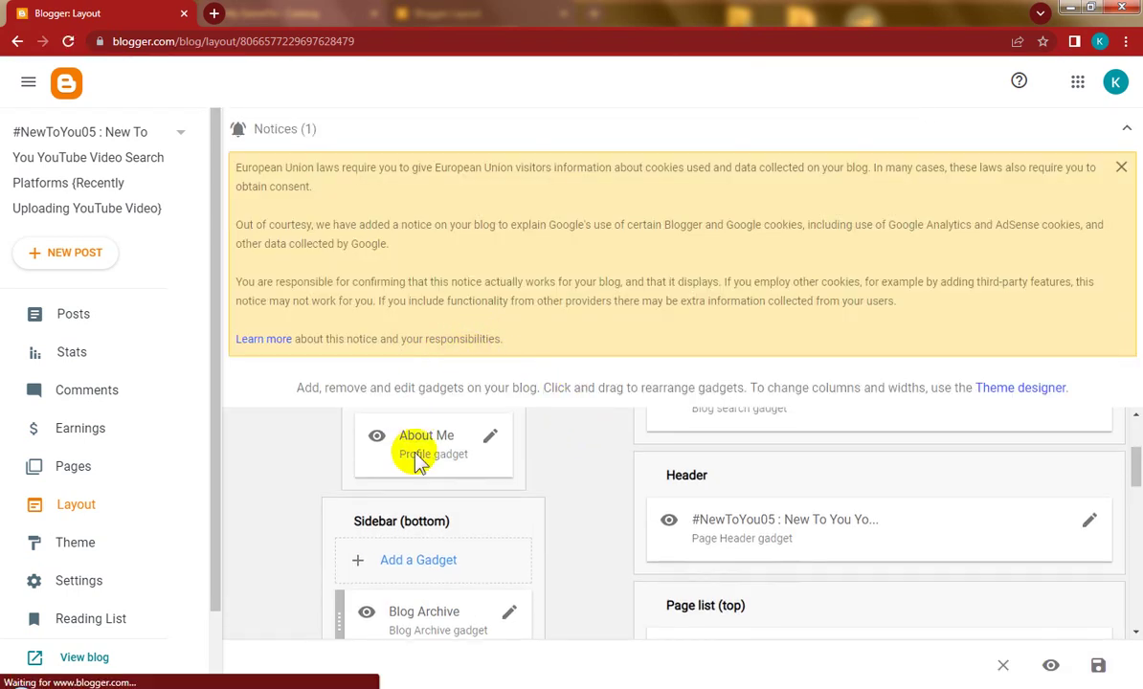
left_click(112, 507)
scroll(122, 551, "down", 2)
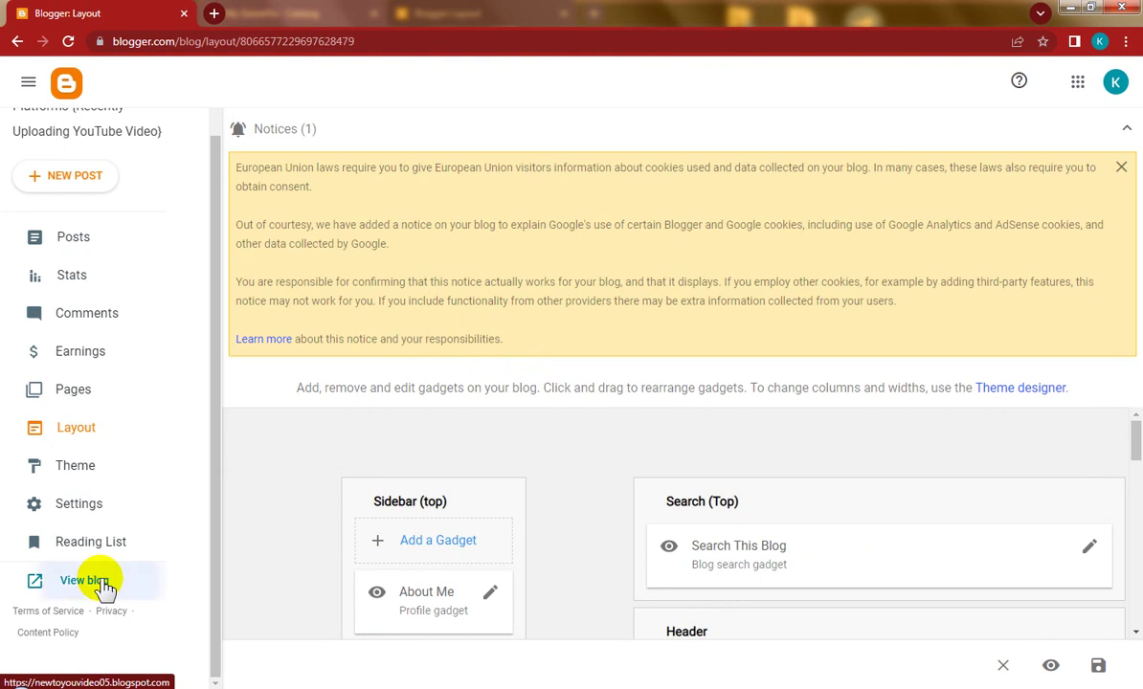
left_click(92, 653)
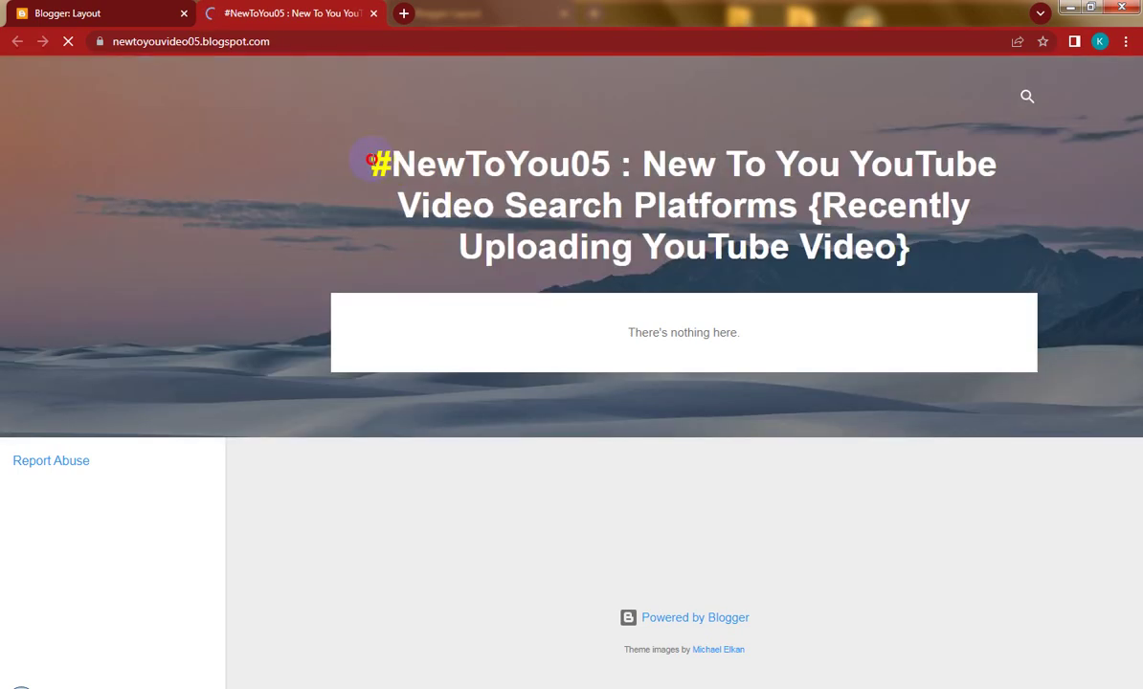
left_click_drag(372, 159, 861, 257)
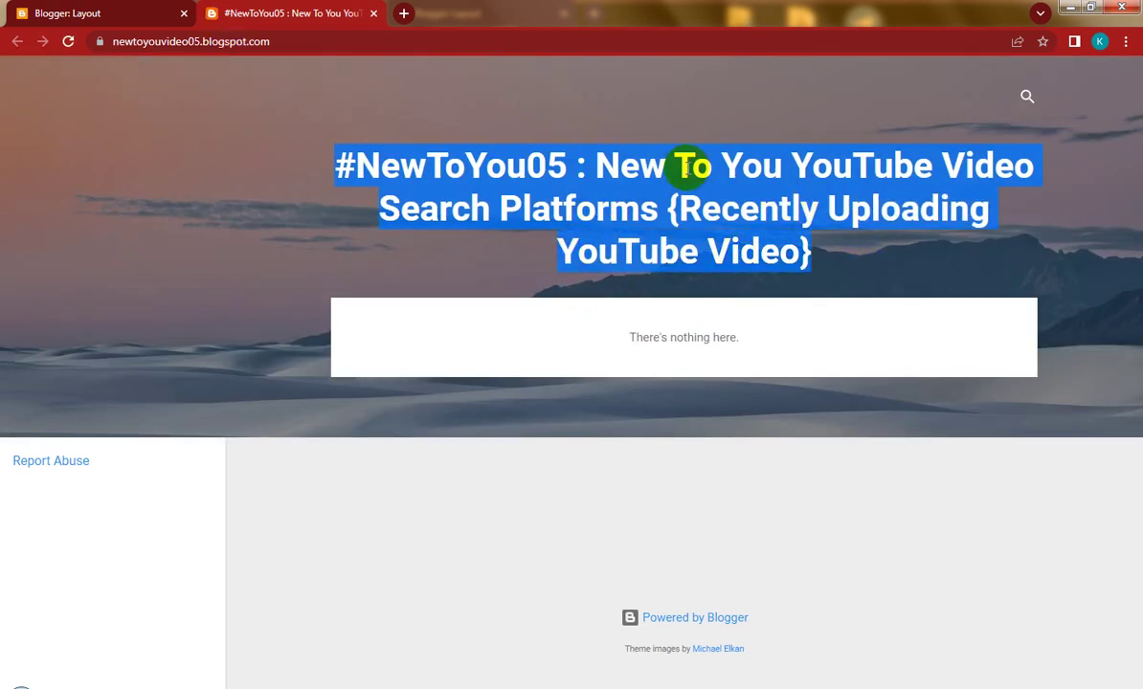
left_click(474, 180)
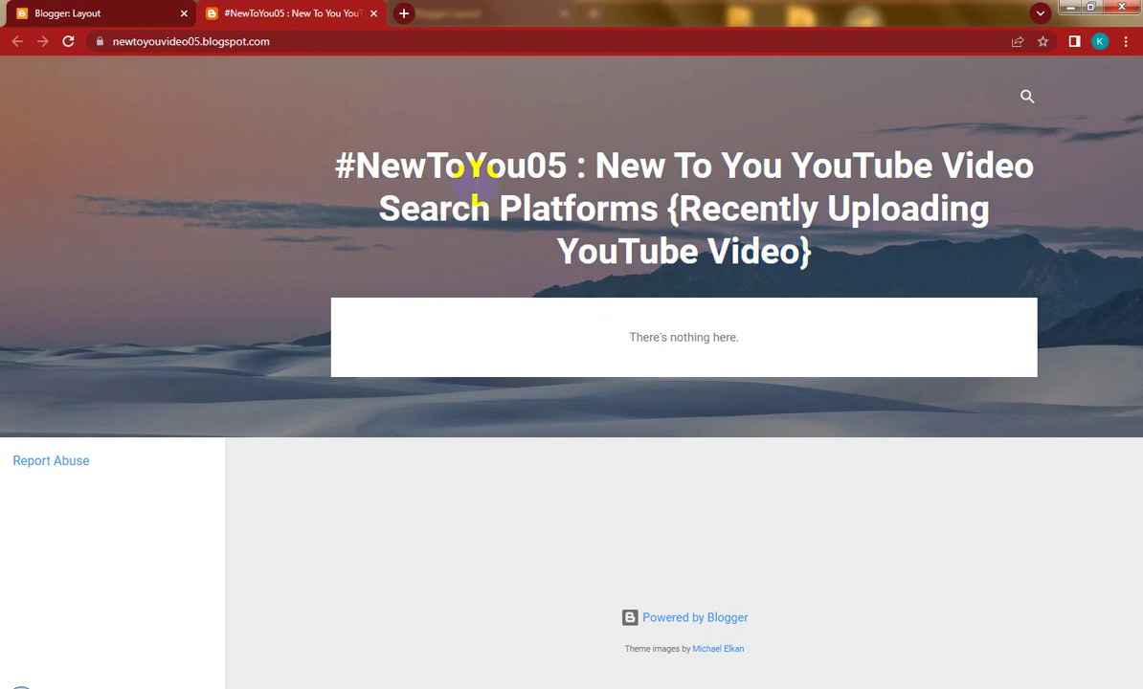
Return to the blog's dashboard, open its theme's HTML for editing and delete all the existing code.
left_click(131, 13)
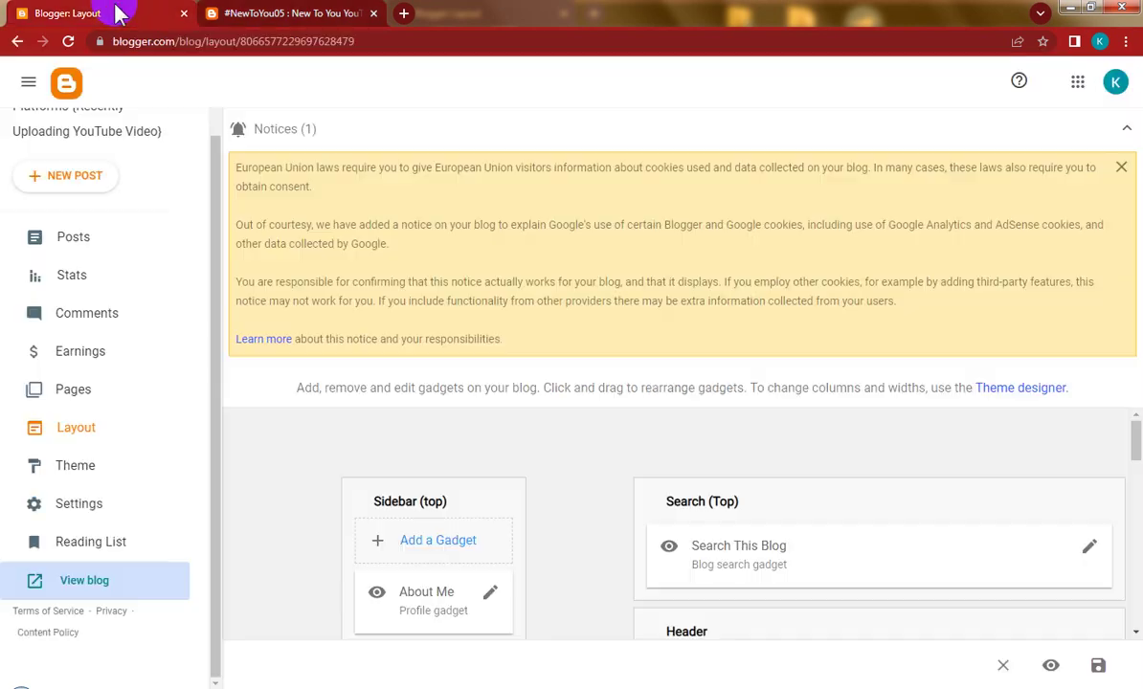
left_click(75, 467)
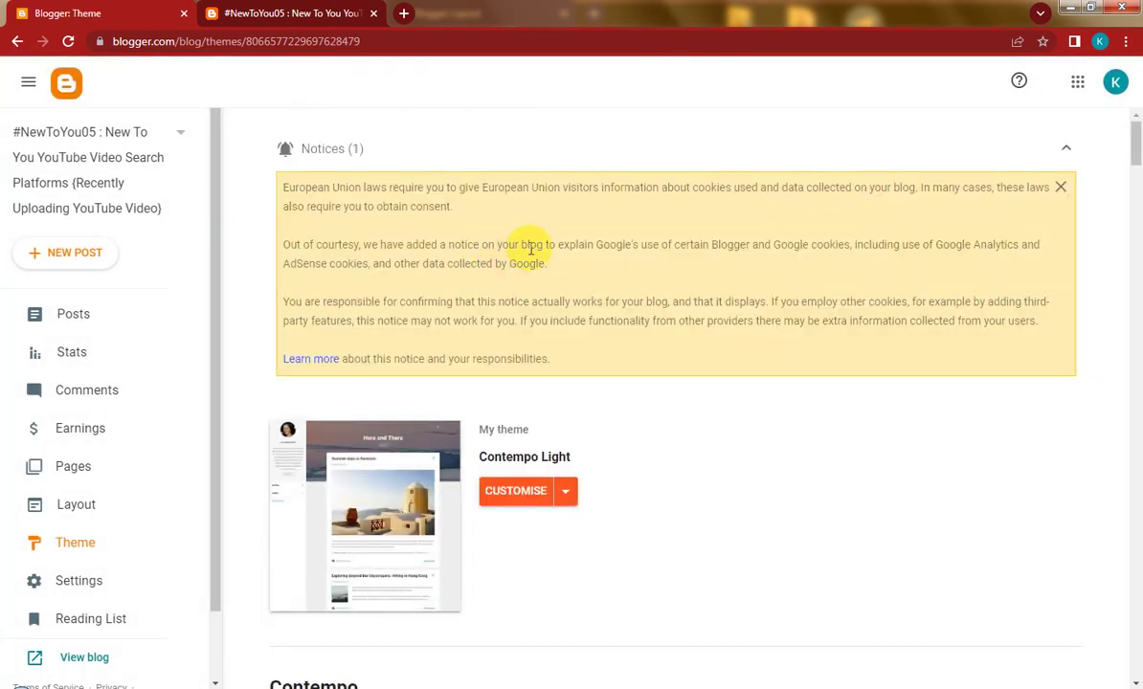
left_click(568, 496)
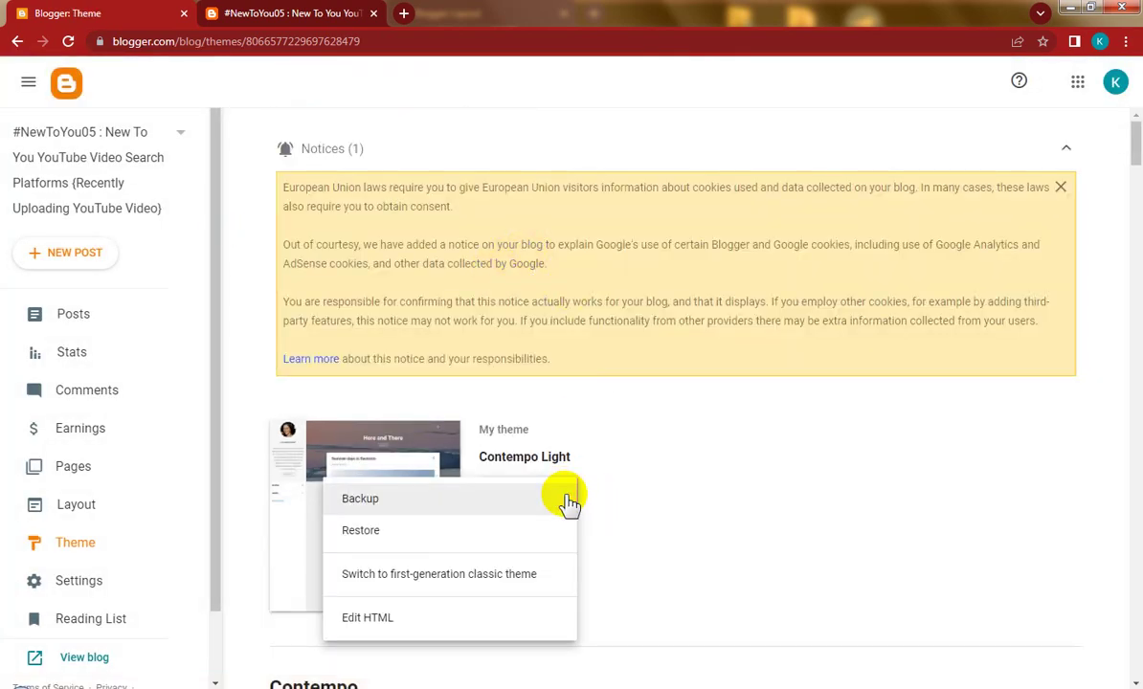
left_click(369, 620)
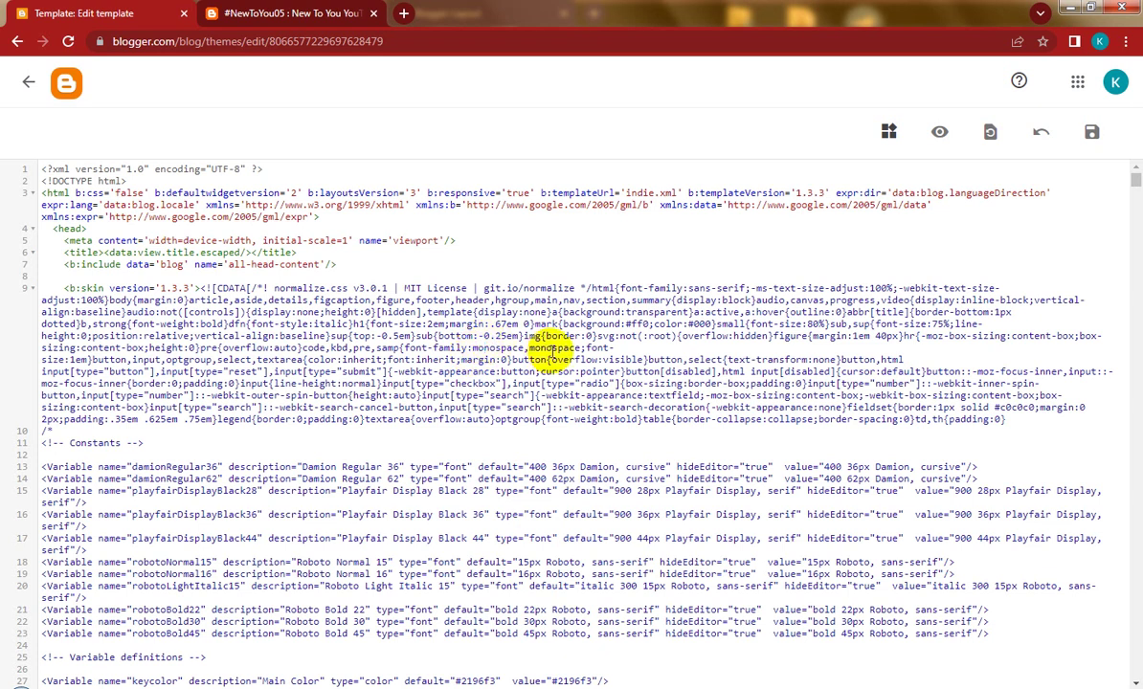
key("ctrl+a")
key("BackSpace")
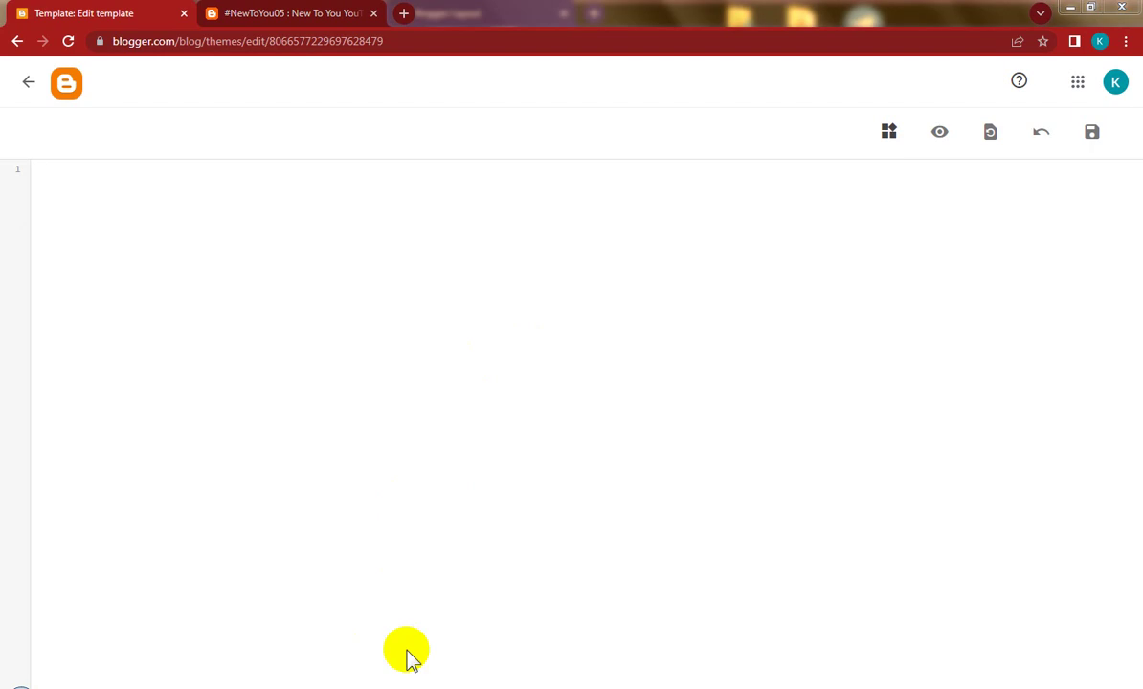
Copy the full code of #NewToYou03.xml from Notepad into the empty theme editor, save it and return to the theme page.
key("alt+Tab")
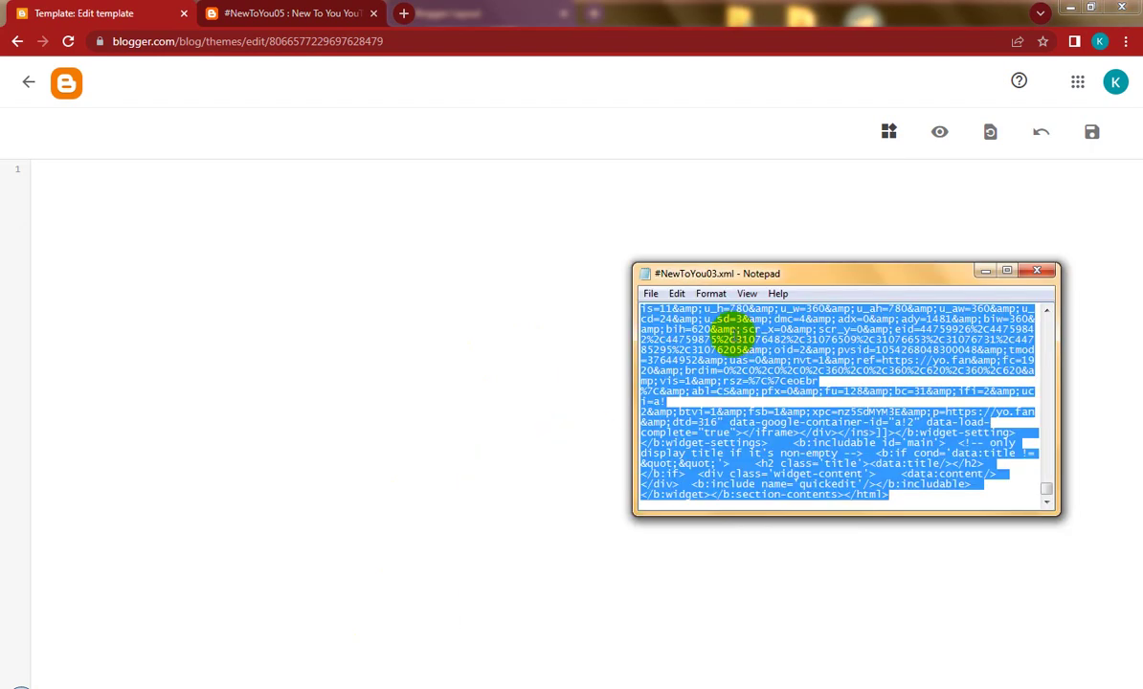
right_click(731, 335)
left_click(771, 389)
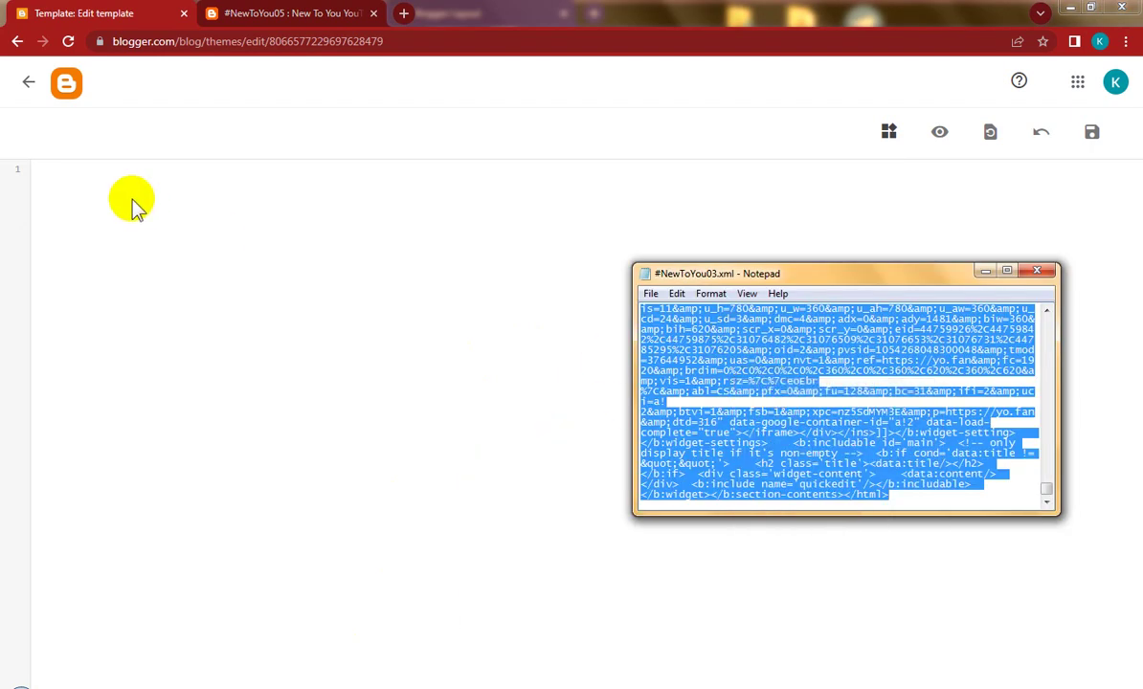
left_click(134, 205)
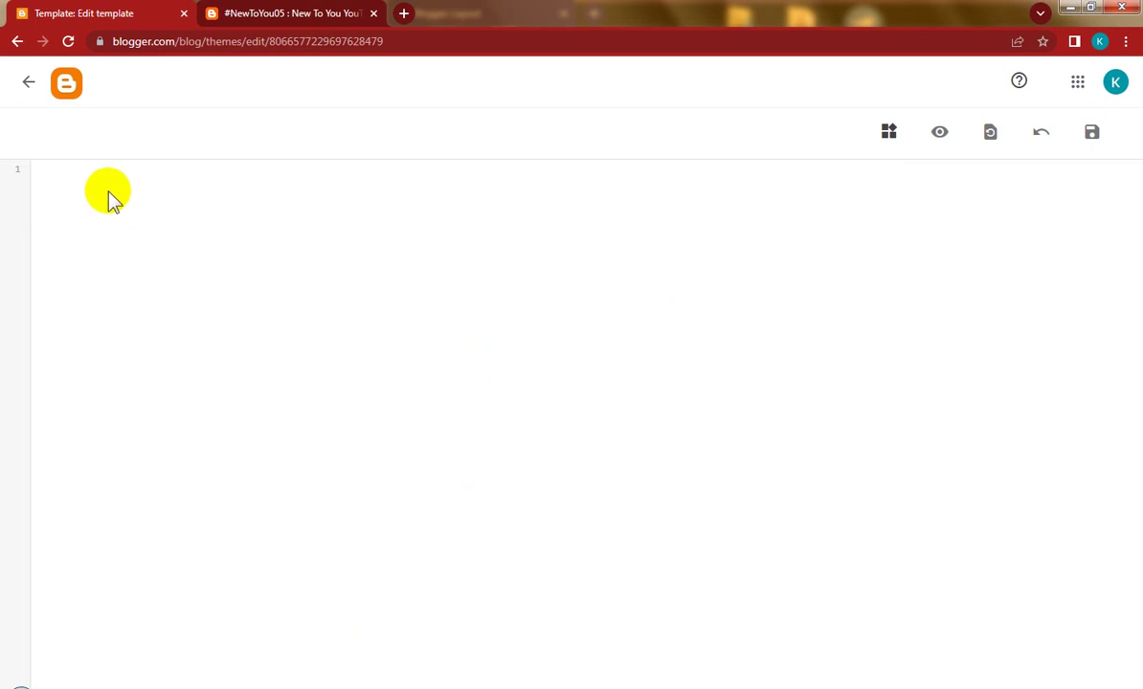
key("ctrl+v")
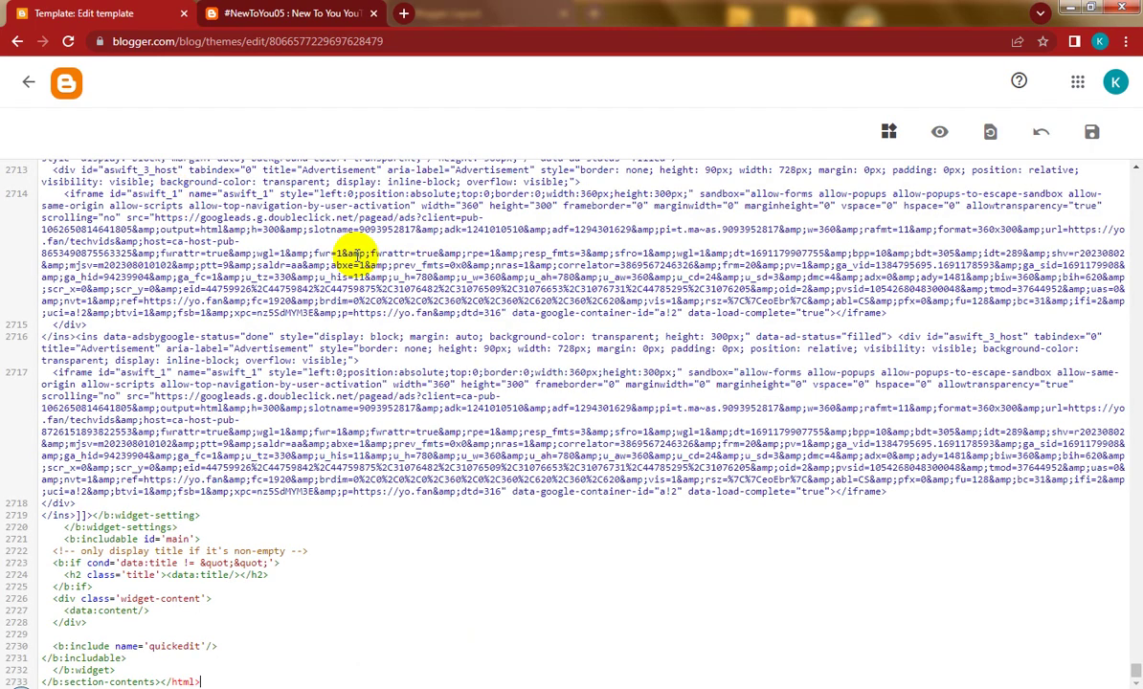
left_click(1091, 132)
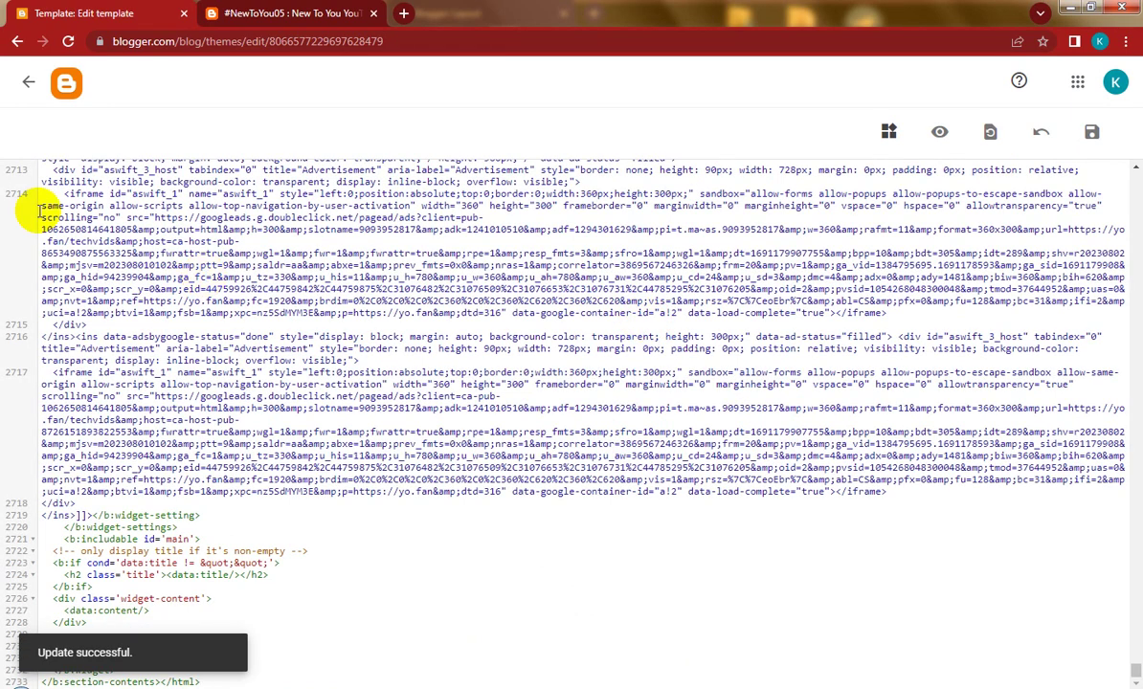
left_click(29, 85)
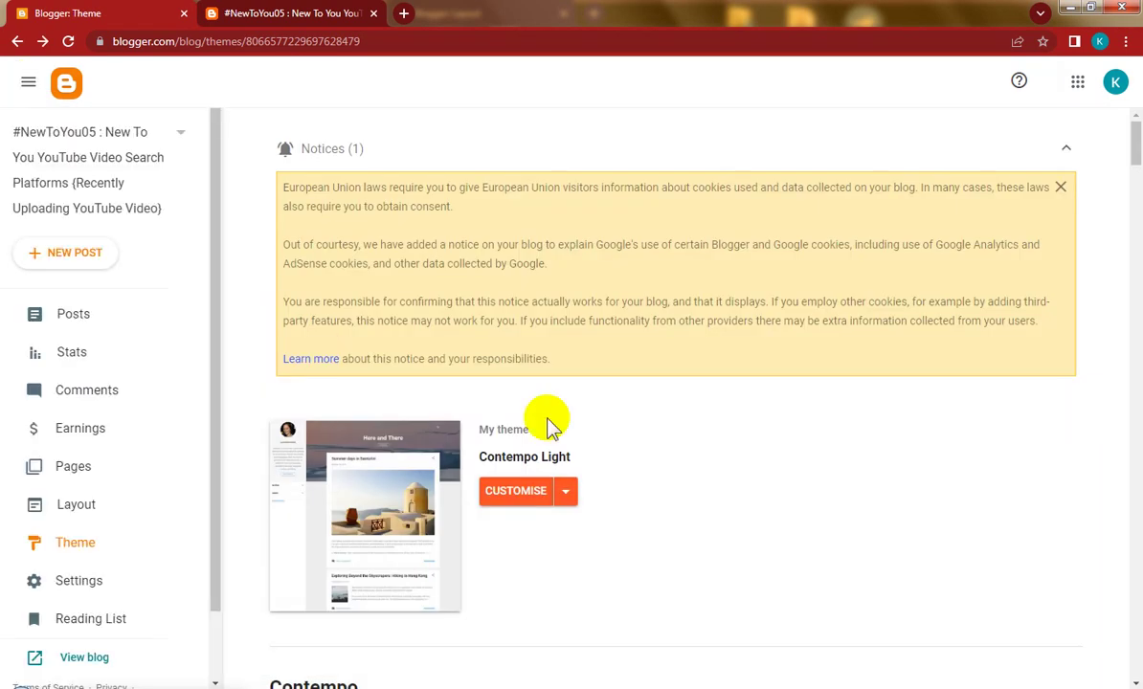
Refresh the theme page and set the mobile settings to show the Desktop theme on mobile devices, saving the choice.
scroll(565, 440, "down", 2)
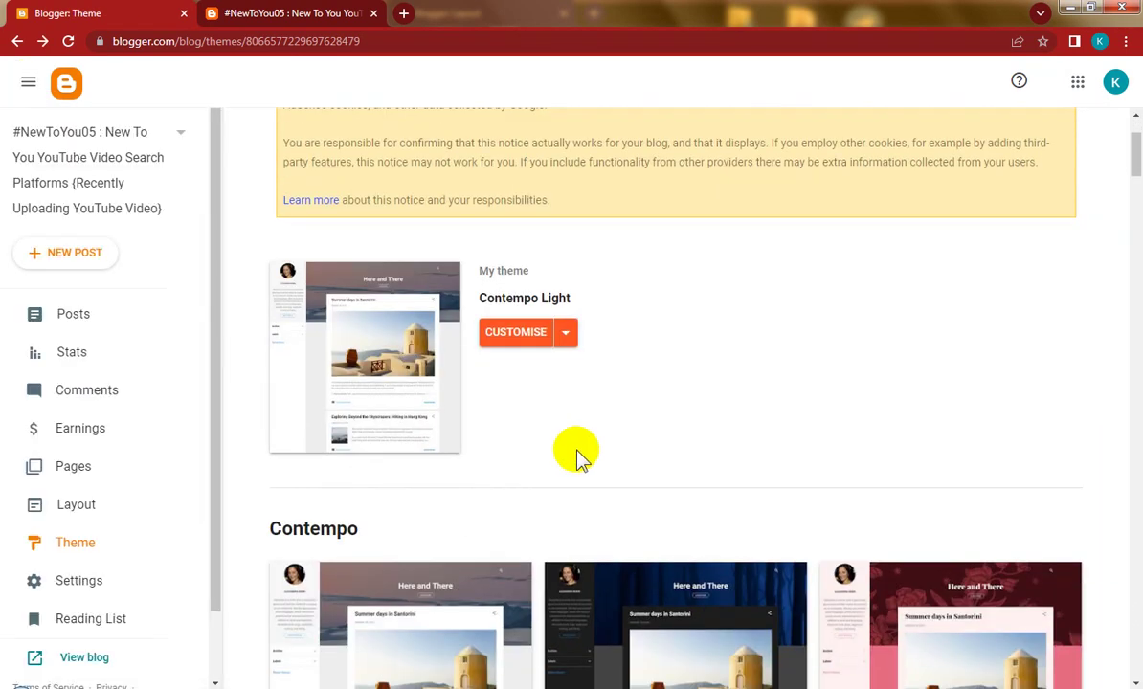
left_click(93, 510)
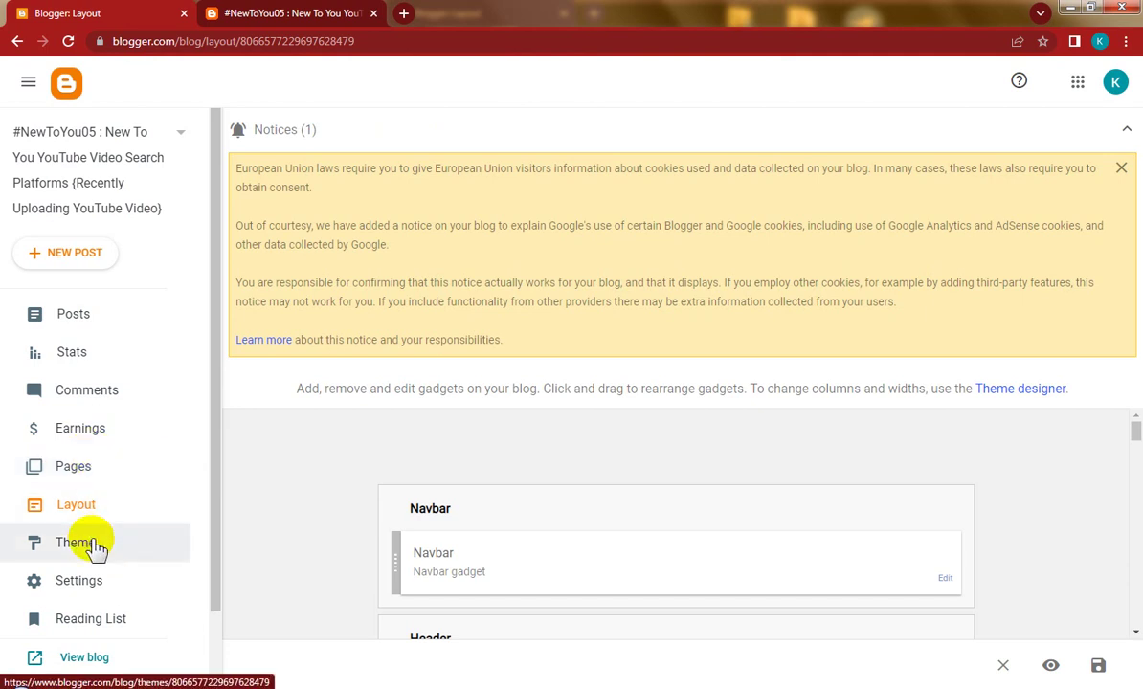
left_click(130, 534)
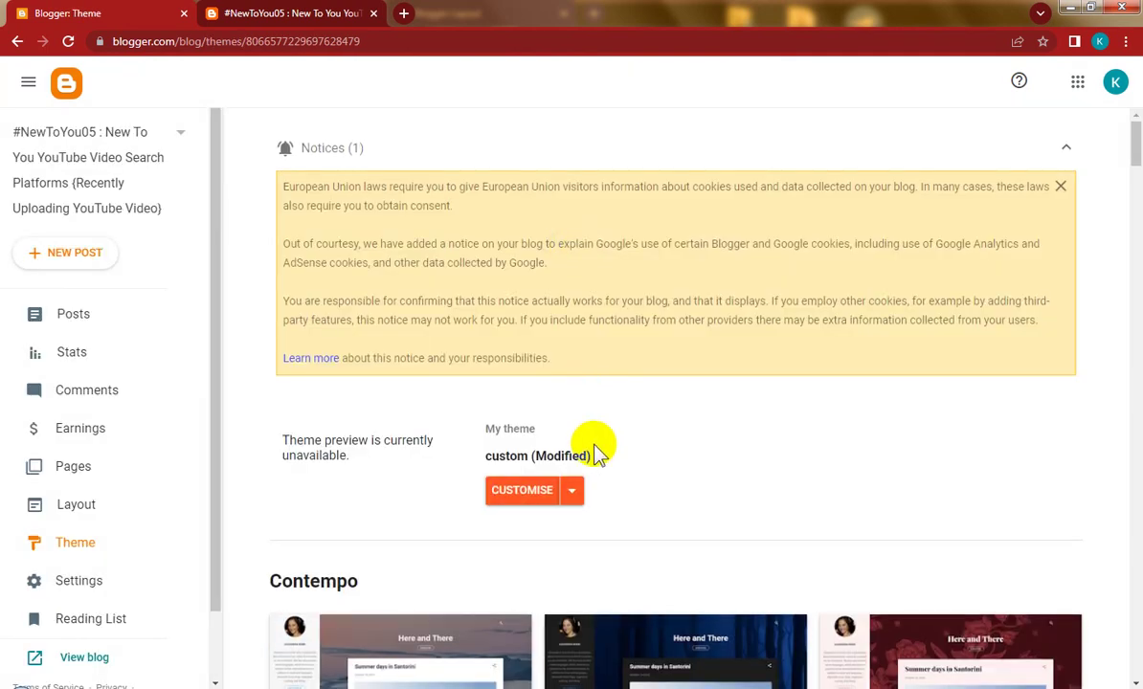
scroll(586, 435, "down", 1)
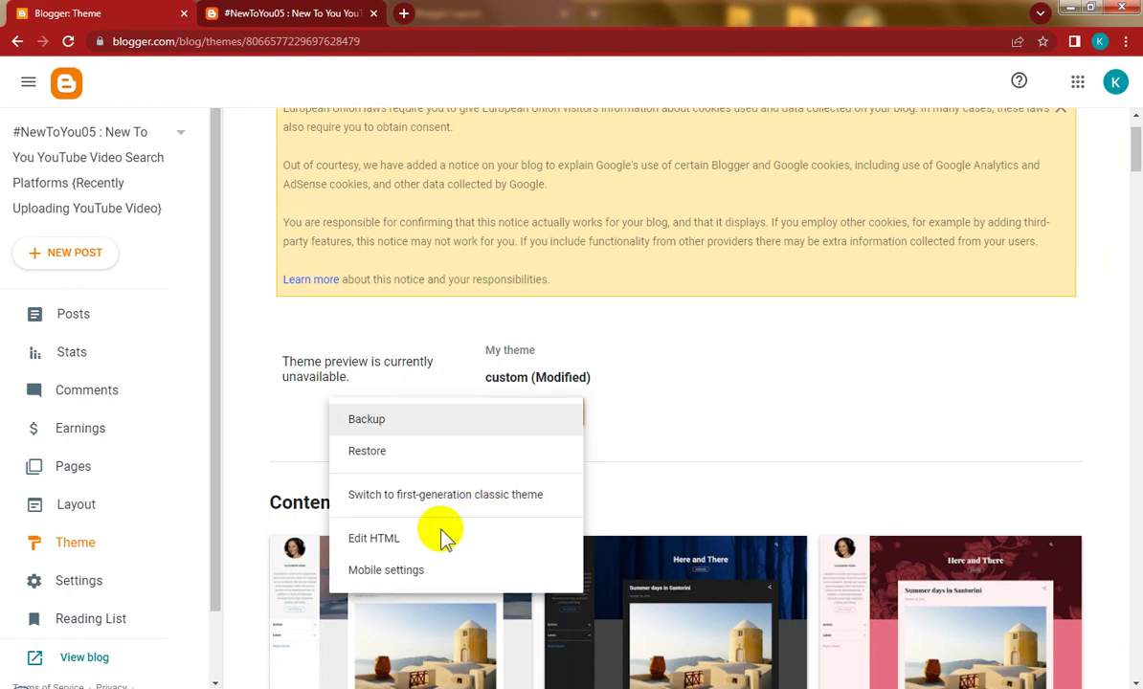
left_click(483, 567)
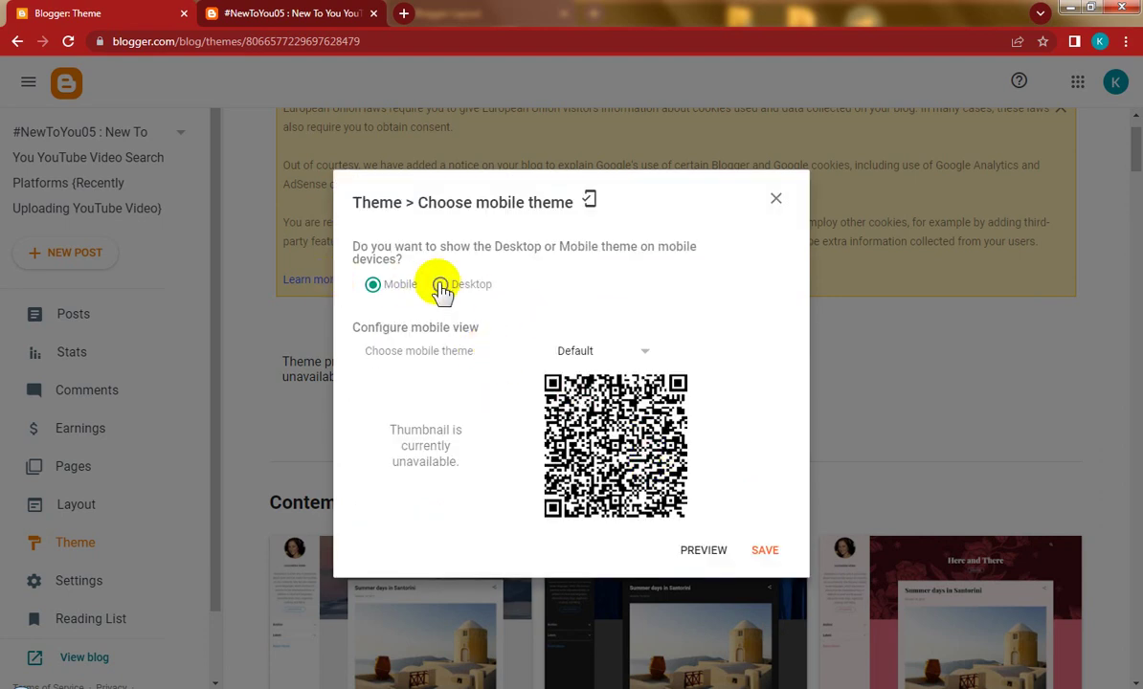
left_click(440, 285)
left_click(771, 448)
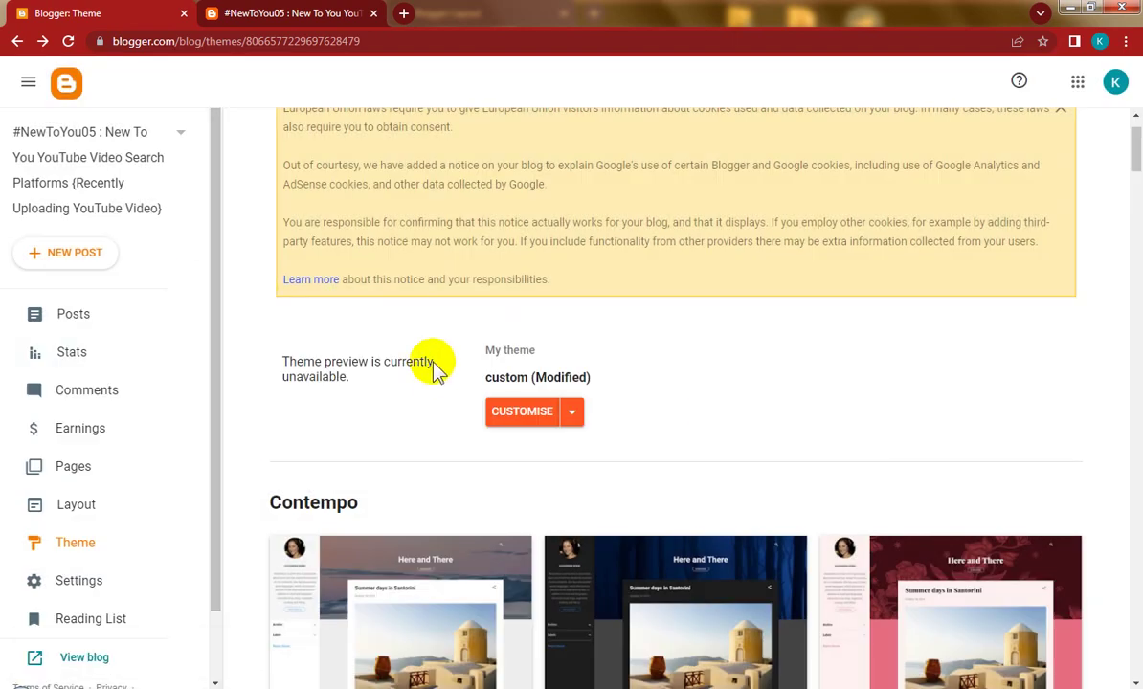
Go to the blog's layout, set the Navbar gadget to Off and save the gadget.
left_click(95, 518)
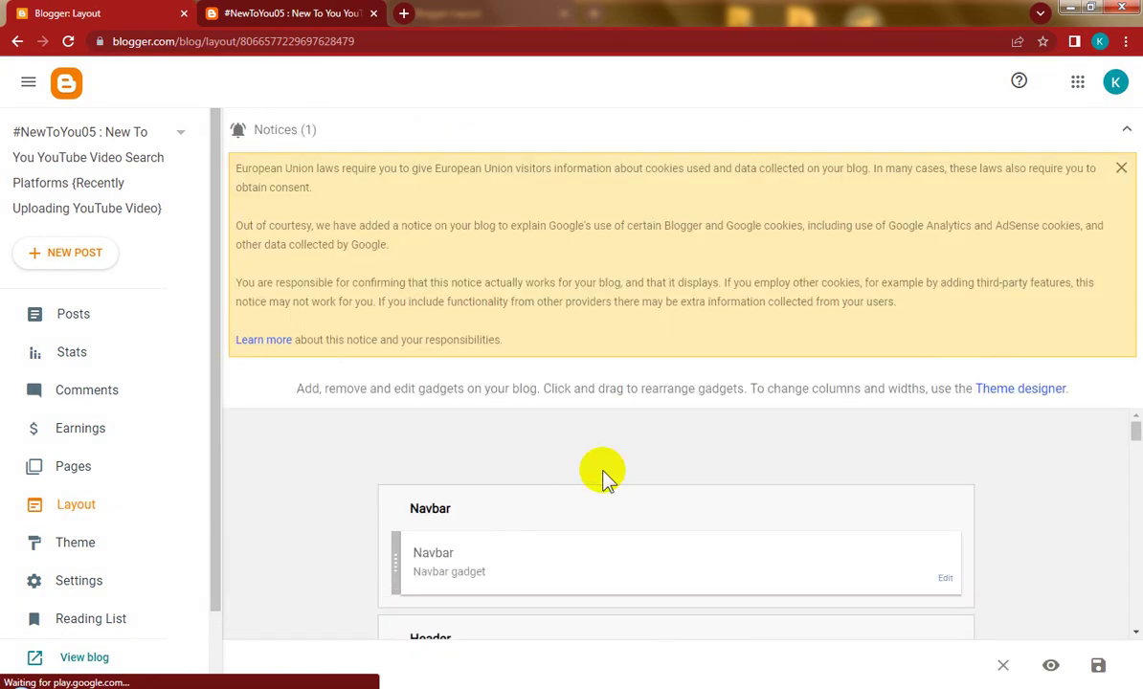
scroll(689, 467, "down", 2)
scroll(867, 492, "up", 1)
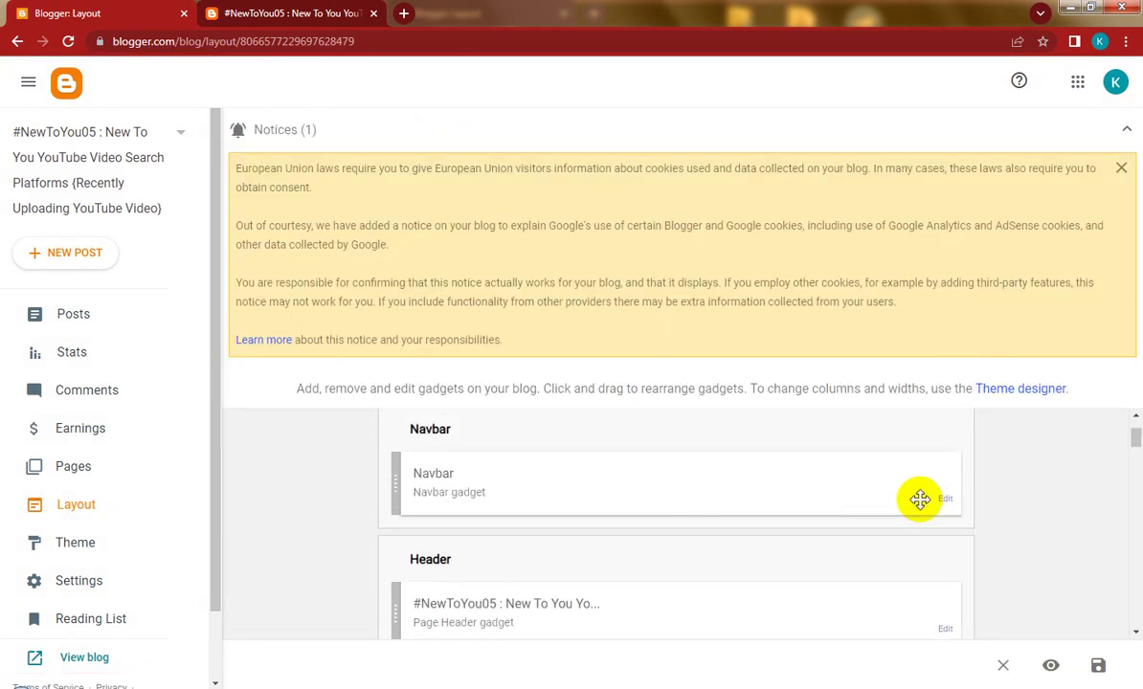
left_click(946, 501)
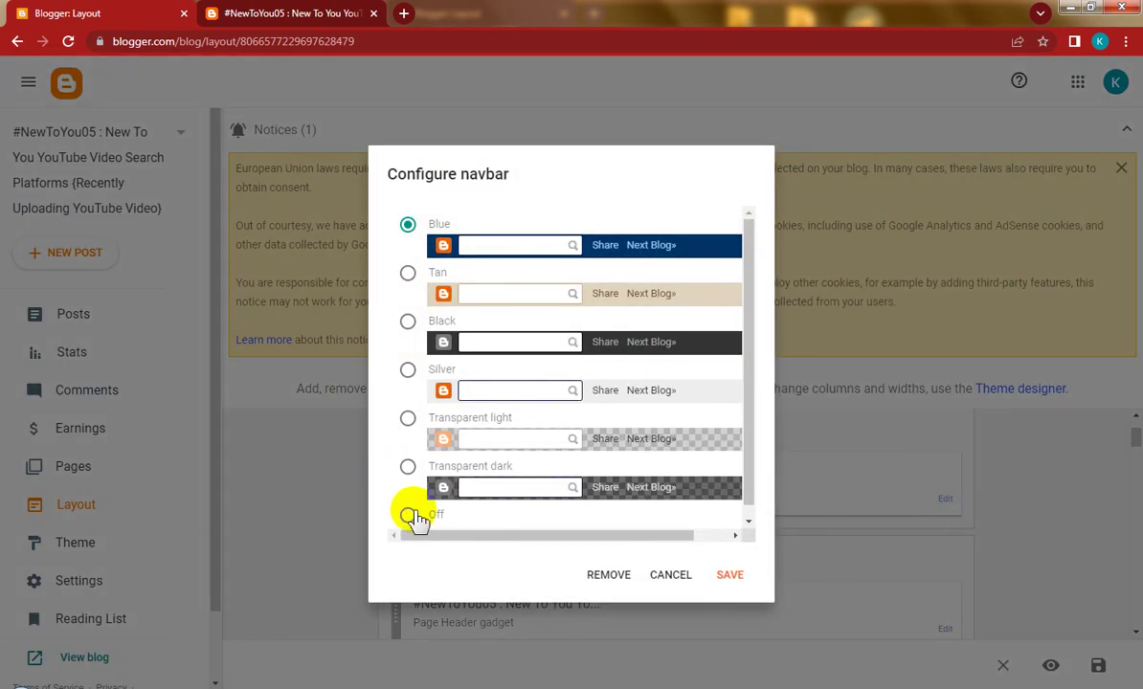
left_click(409, 515)
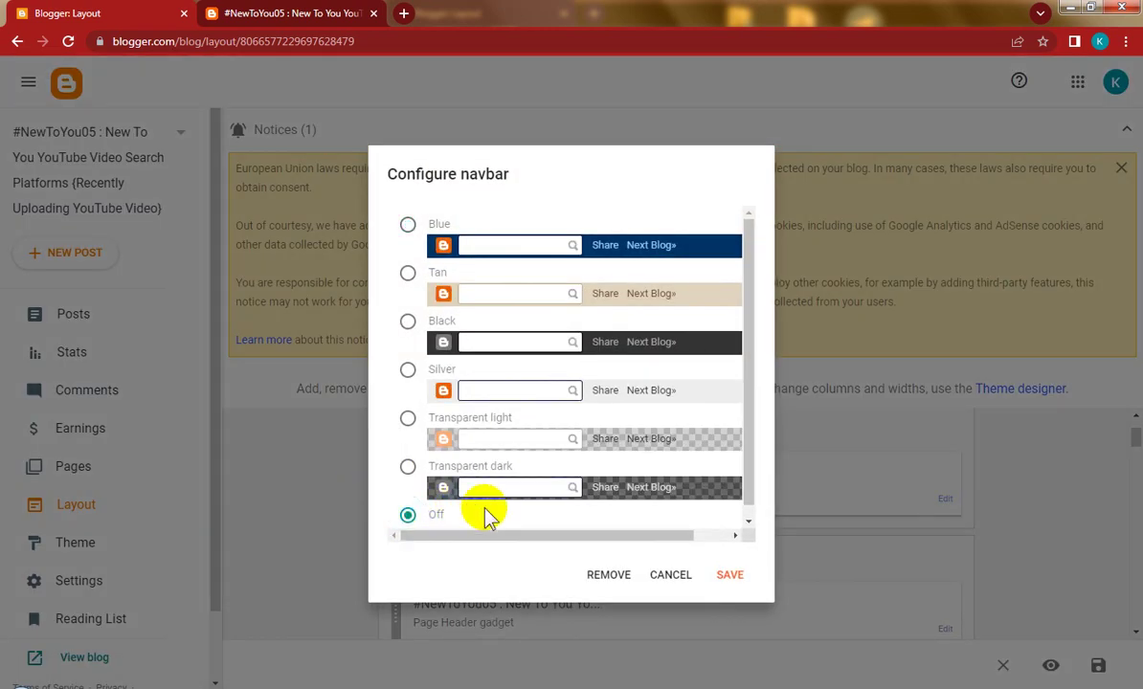
left_click(729, 574)
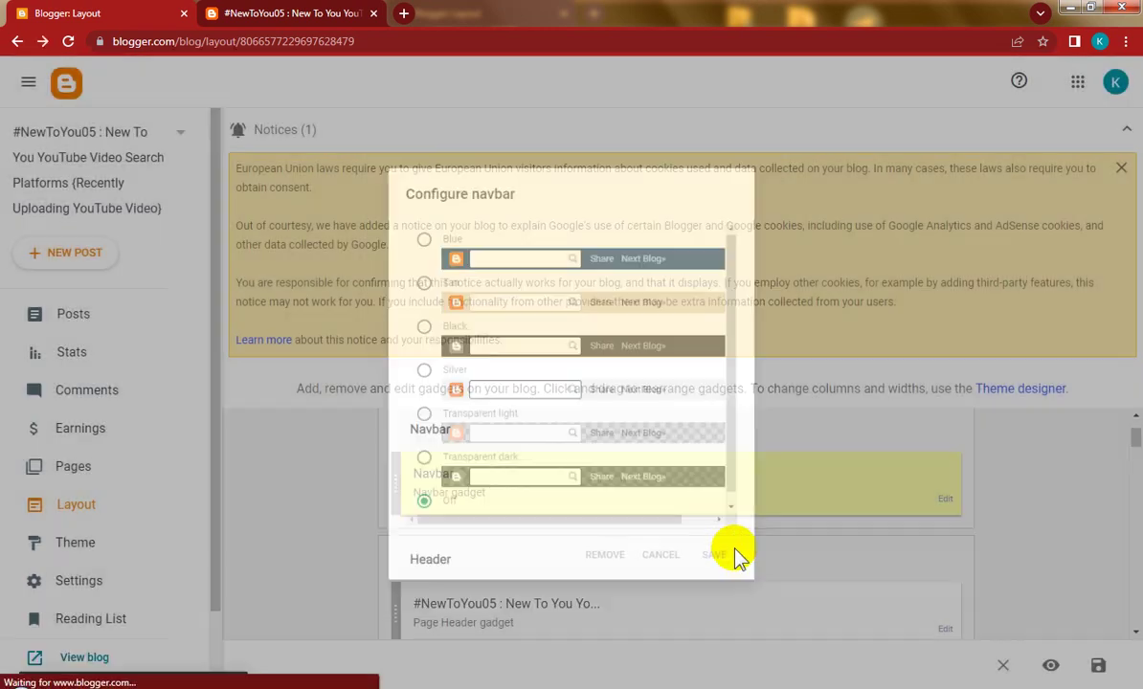
Review the download-button code in the first HTML/JavaScript gadget of sidebar-left-1, then save the gadget and the layout.
scroll(862, 555, "down", 5)
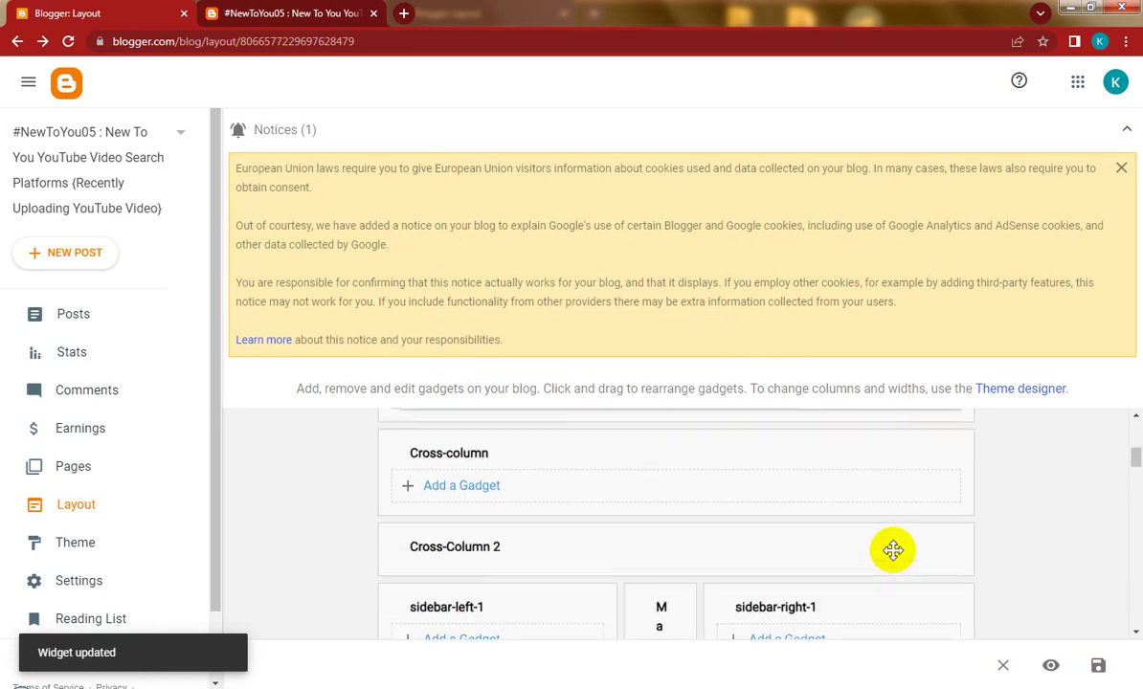
scroll(898, 561, "down", 1)
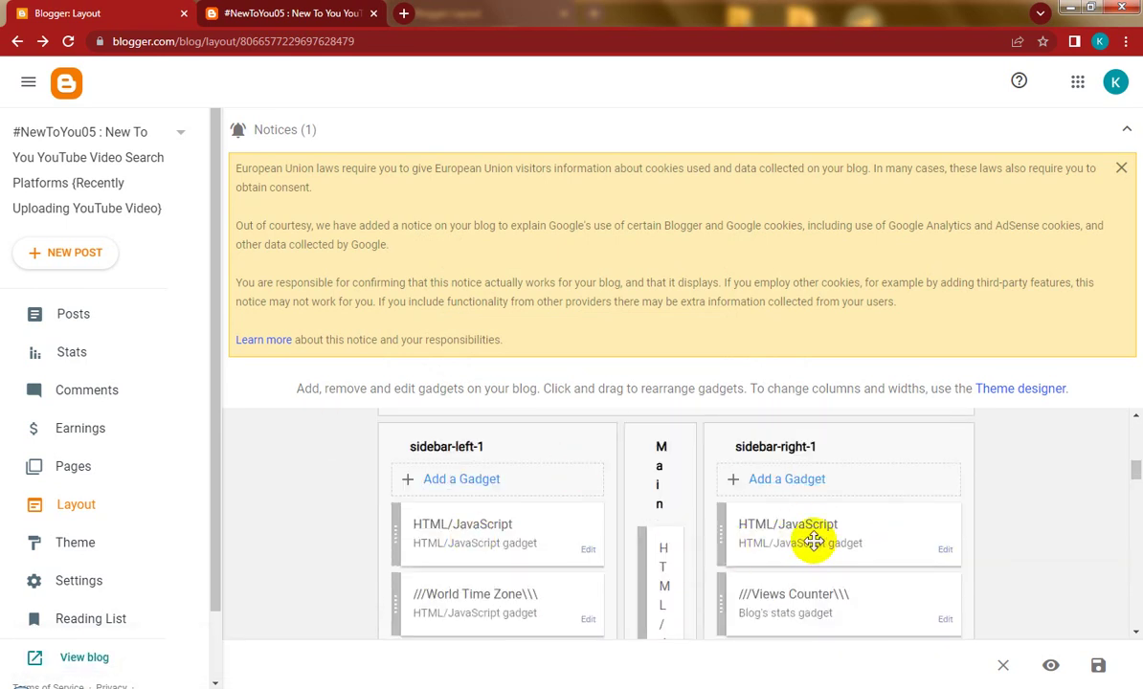
left_click(588, 552)
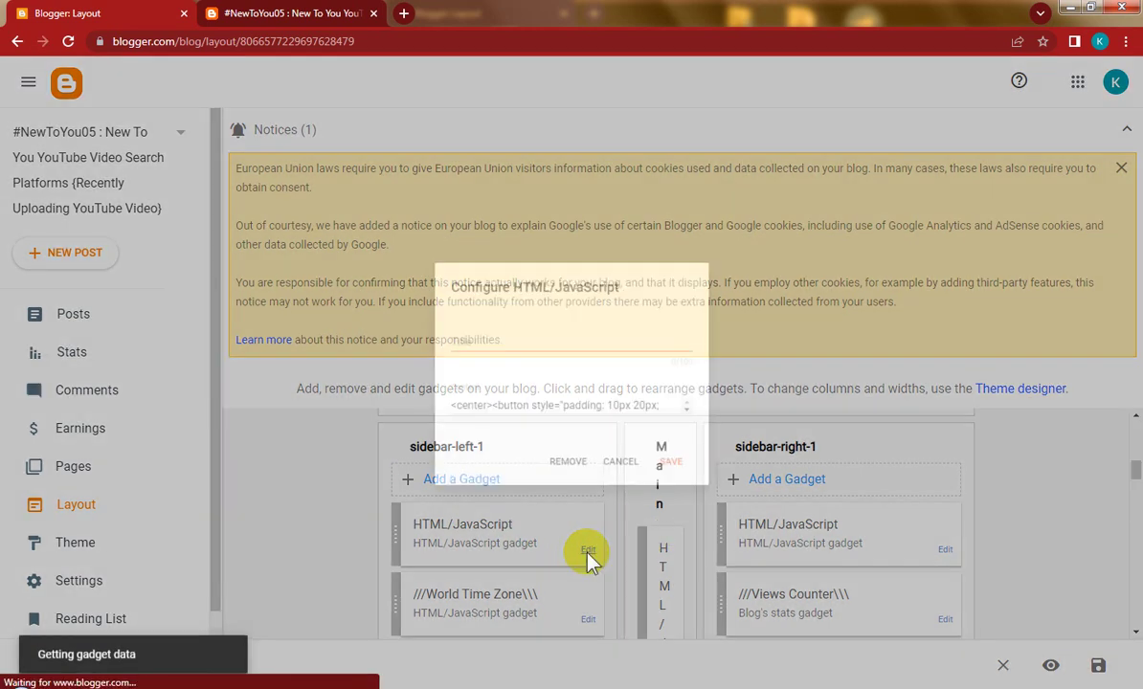
scroll(597, 471, "down", 7)
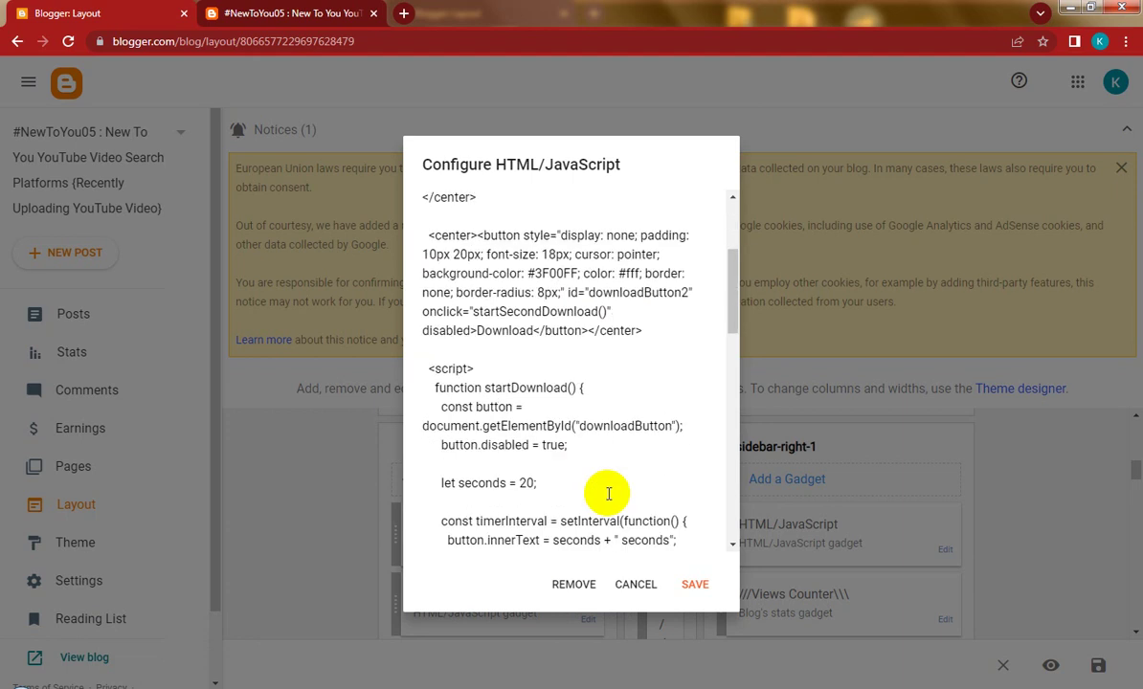
scroll(608, 494, "down", 5)
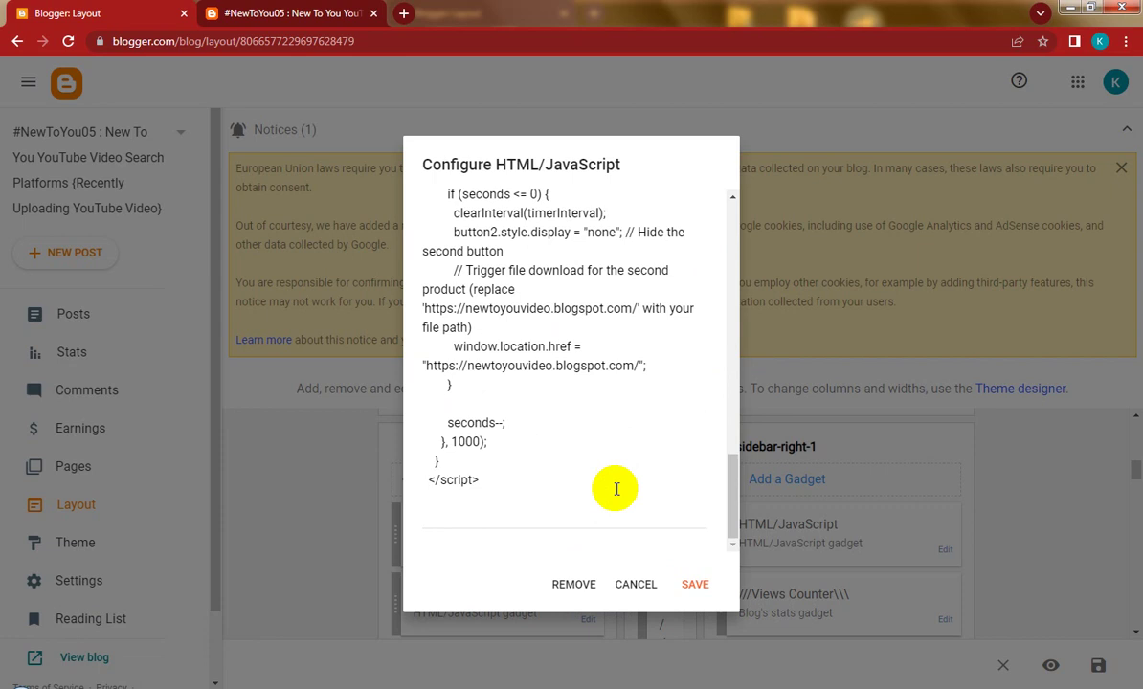
scroll(616, 489, "up", 1)
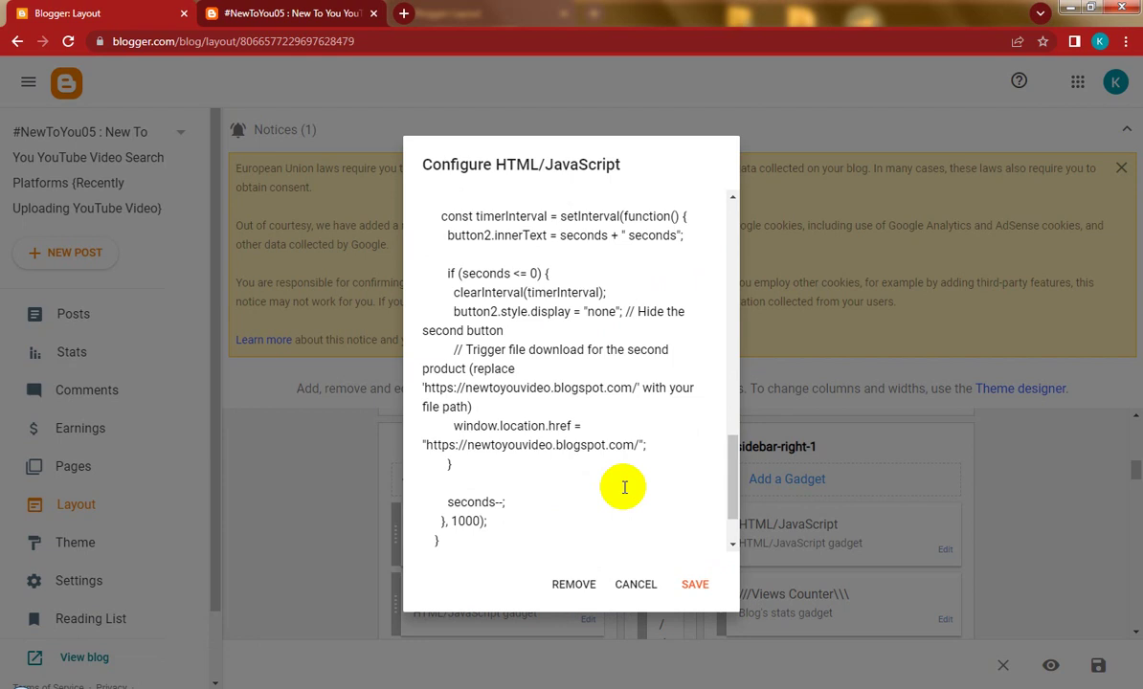
left_click(697, 584)
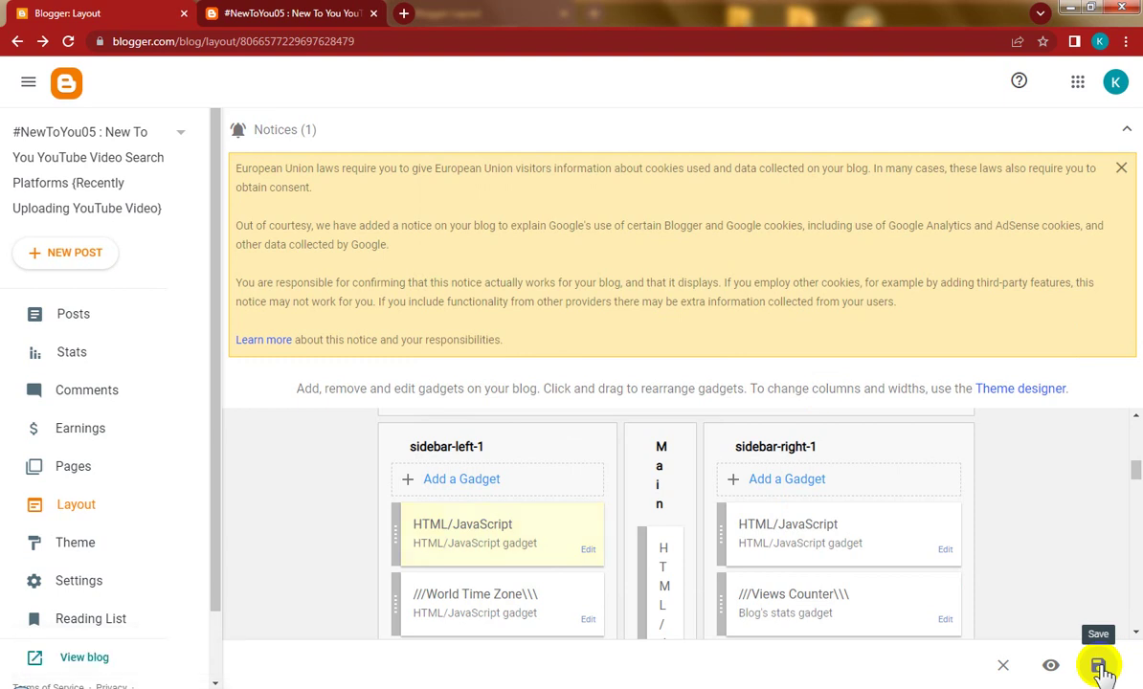
left_click(1098, 668)
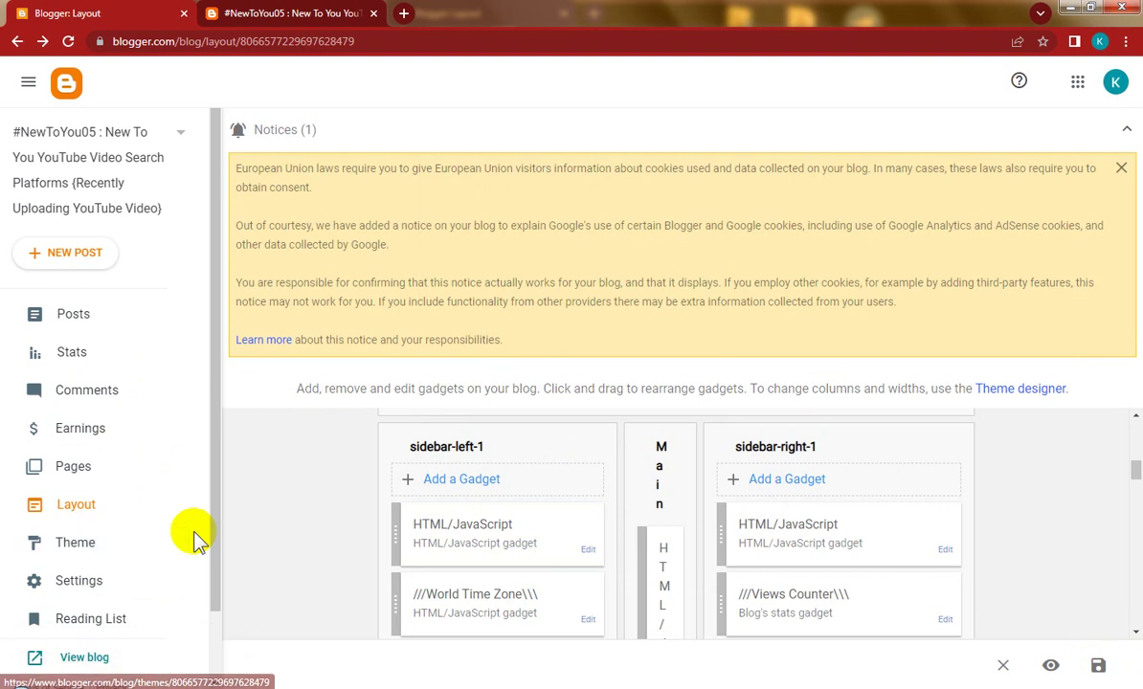
In the blog's settings, upload the PNG file ending in "x250 (2).png" as the favicon and save it.
left_click(110, 580)
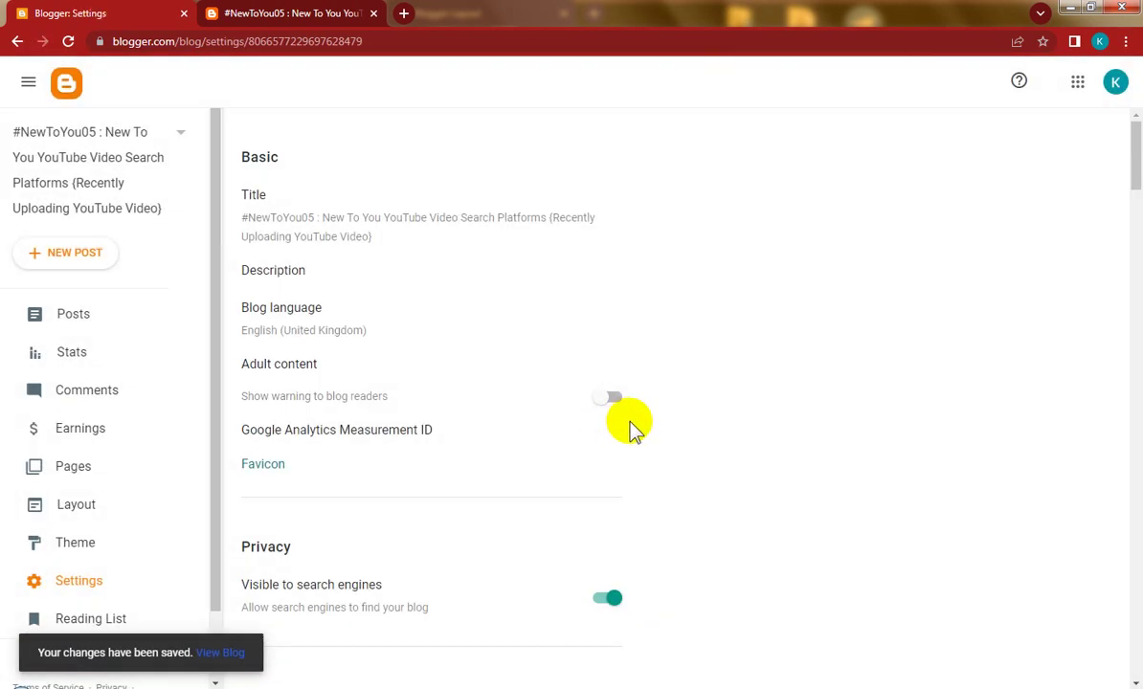
scroll(347, 487, "down", 1)
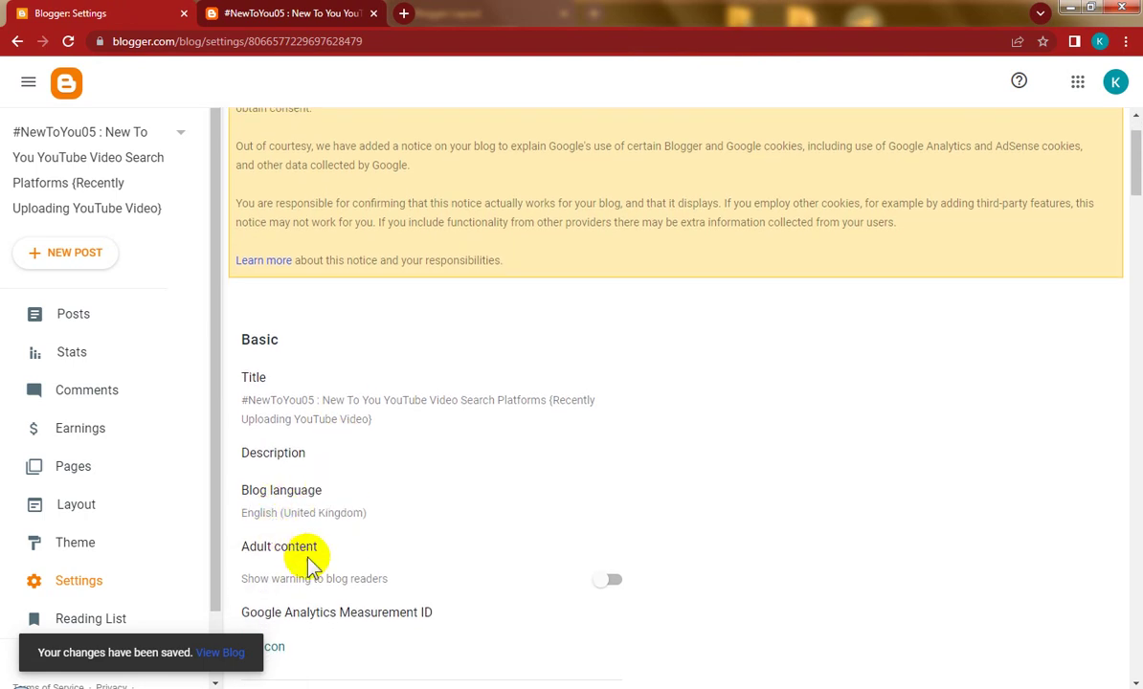
scroll(335, 541, "down", 2)
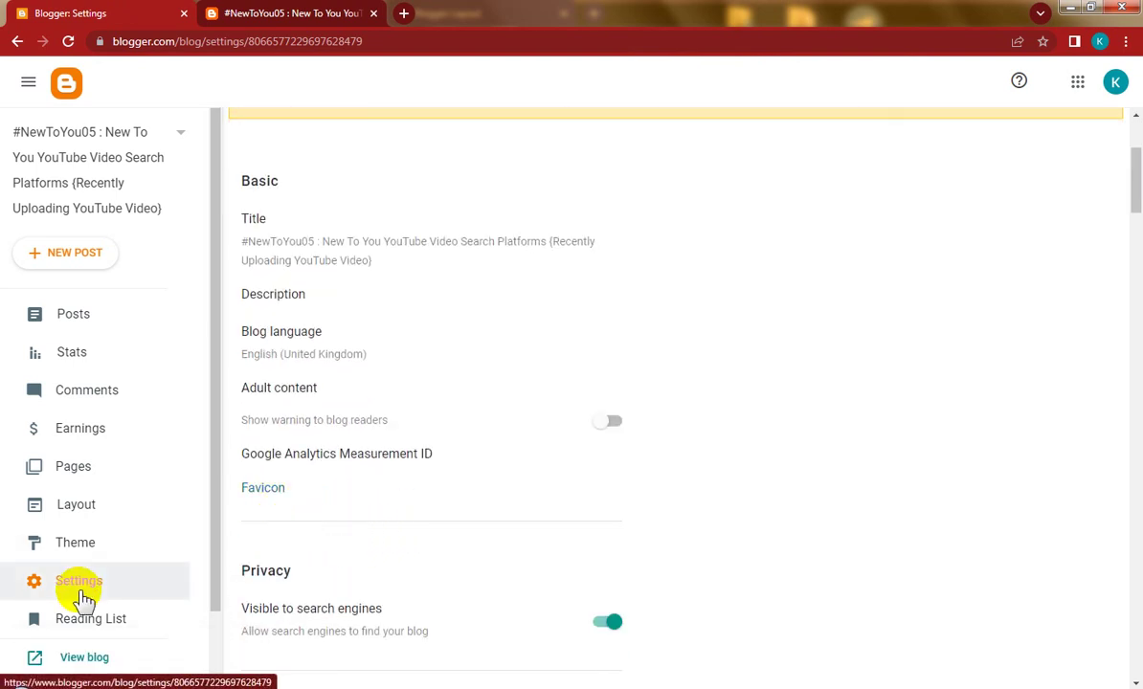
left_click(265, 493)
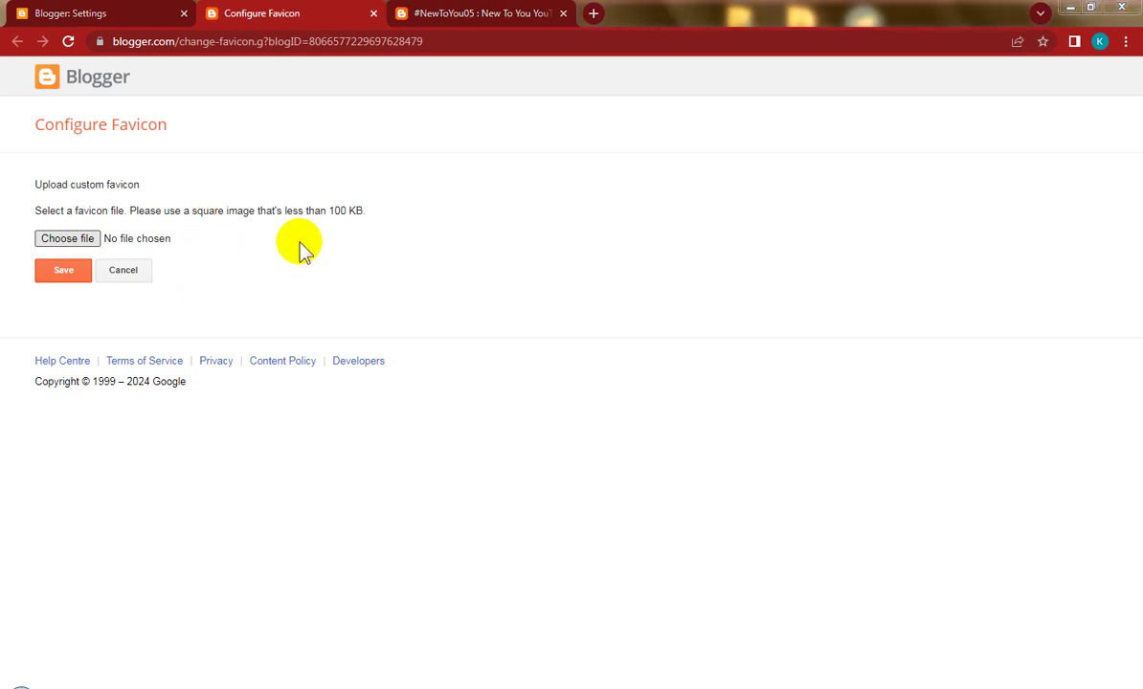
double_click(251, 126)
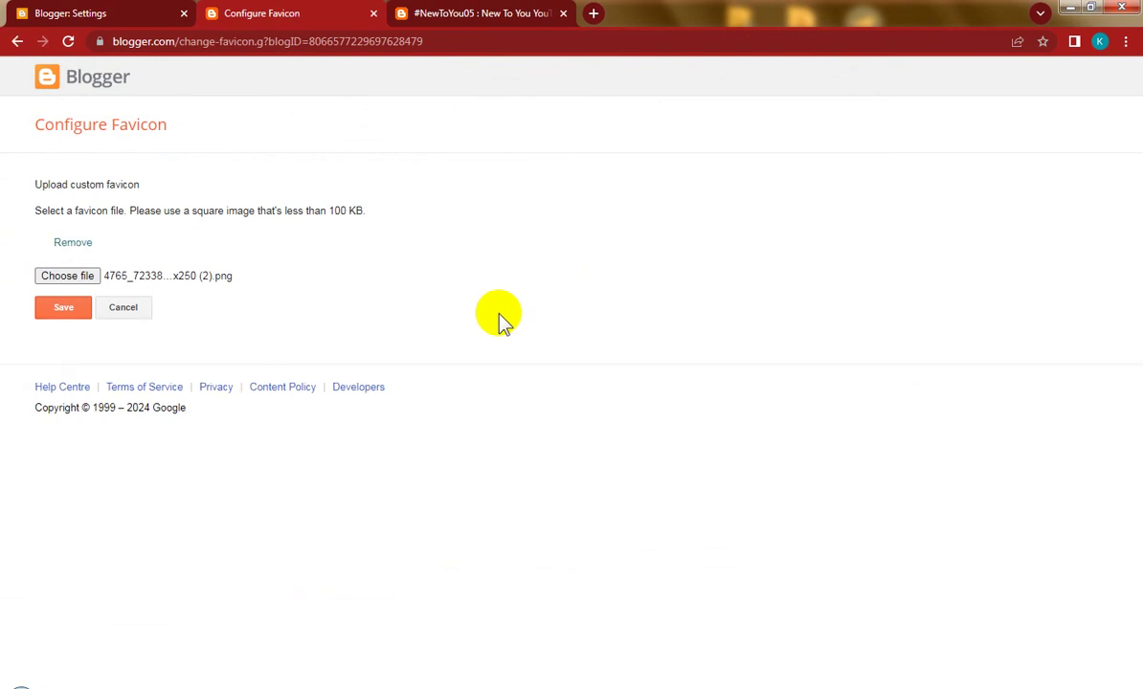
left_click(64, 308)
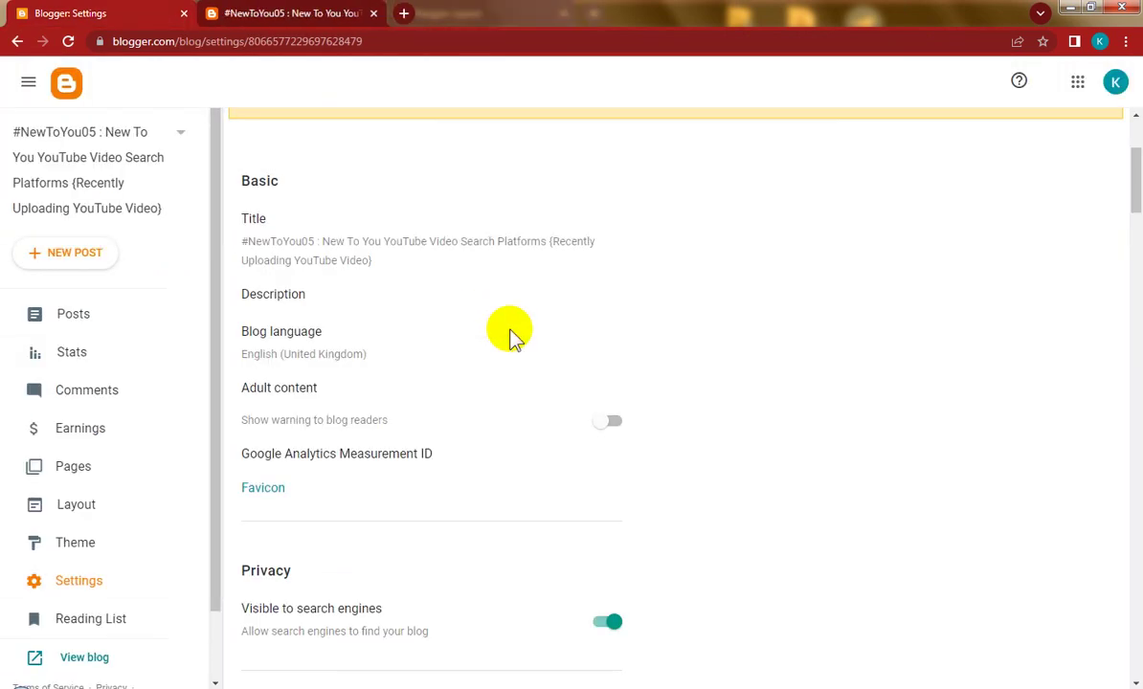
Return to the layout, resave the Navbar gadget with Off selected and save the layout arrangement.
left_click(100, 507)
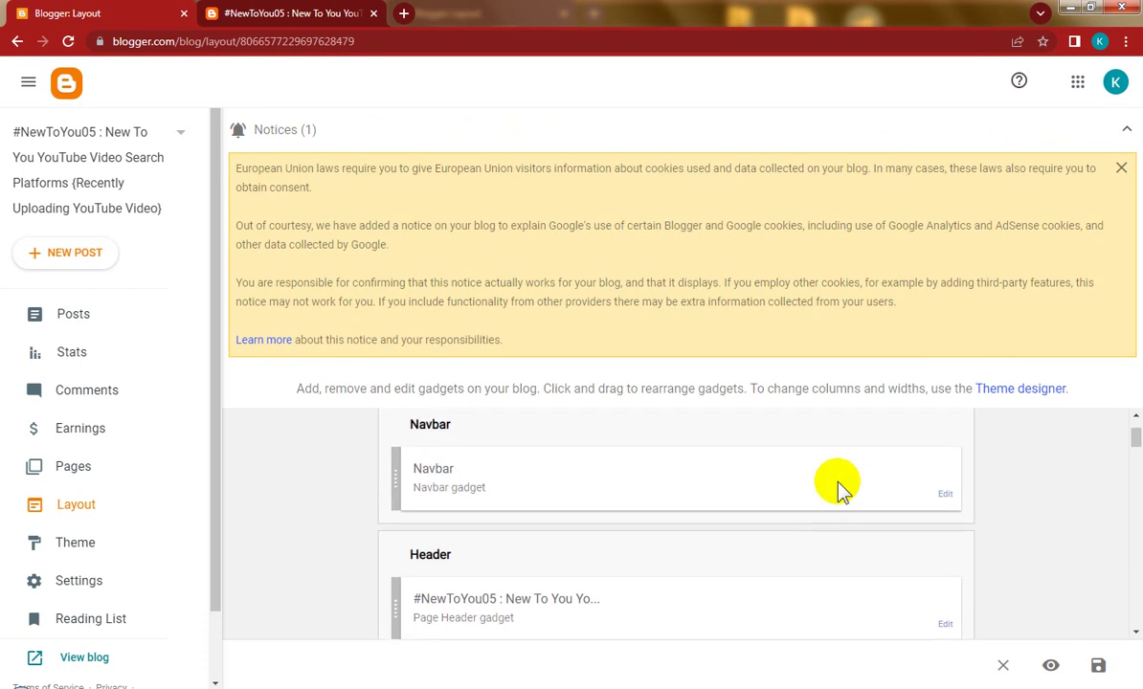
left_click(945, 498)
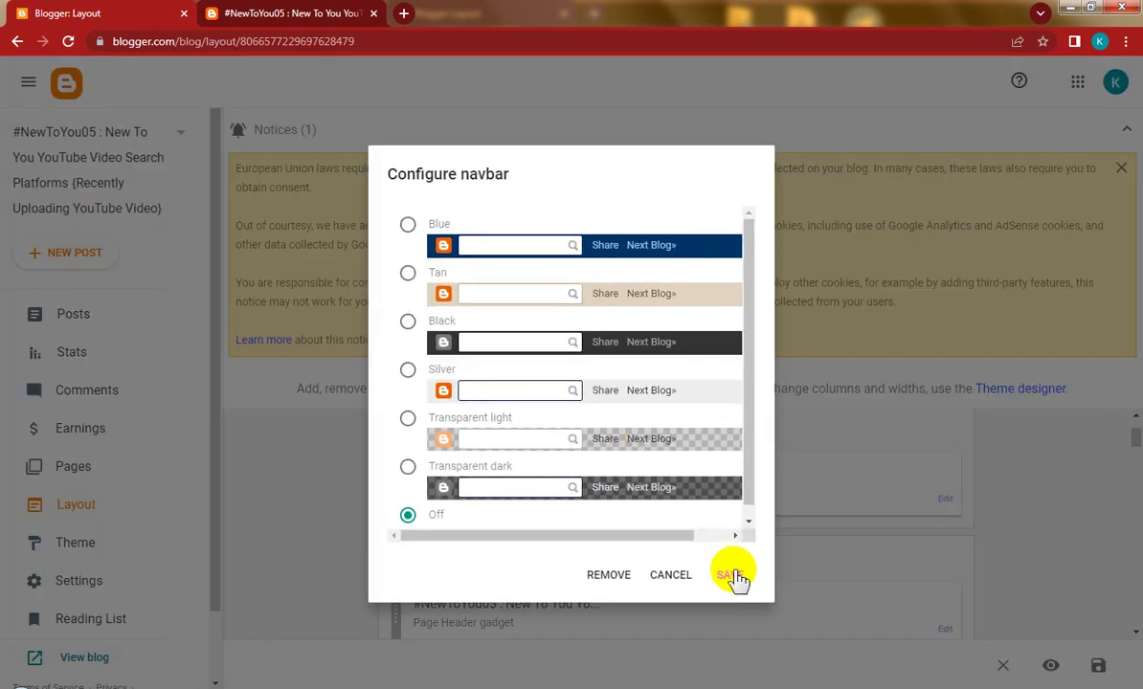
left_click(732, 574)
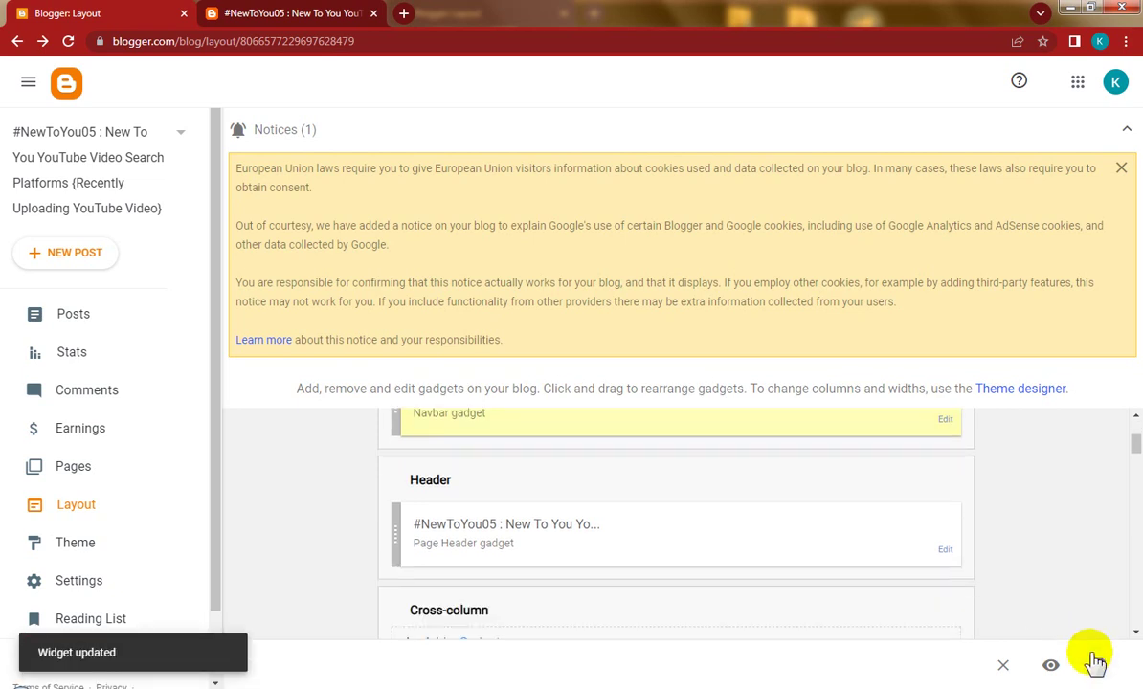
left_click(1097, 665)
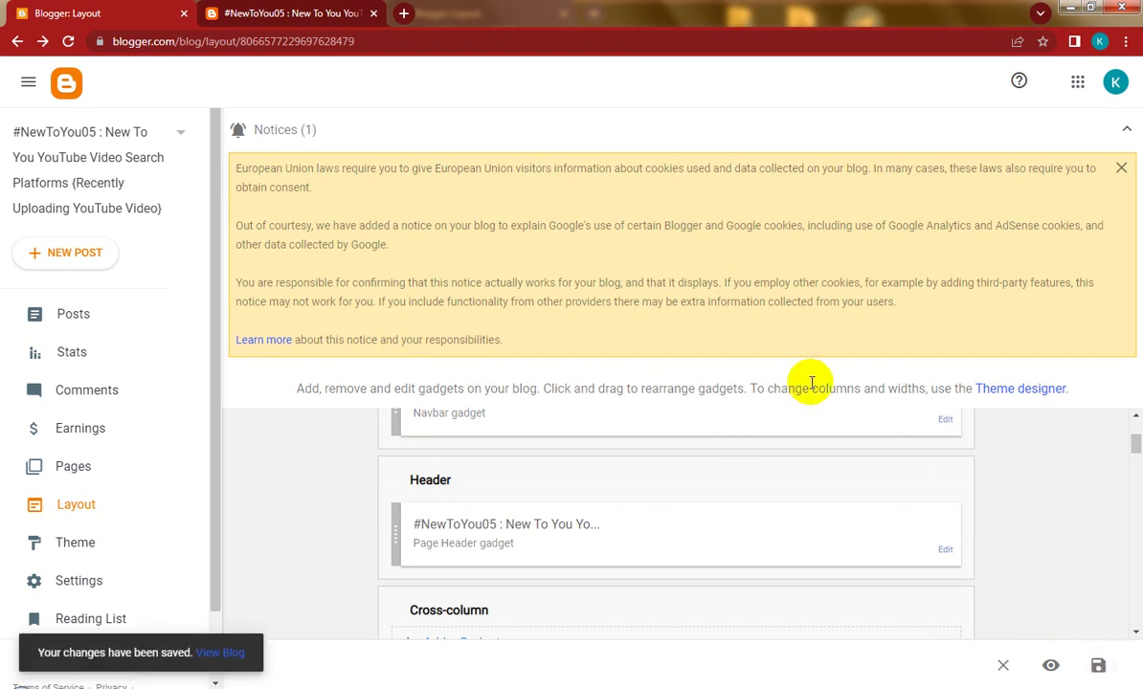
Reload the live #NewToYou05 blog and examine its gadgets and content from the header down to the footer.
left_click(311, 12)
left_click(67, 43)
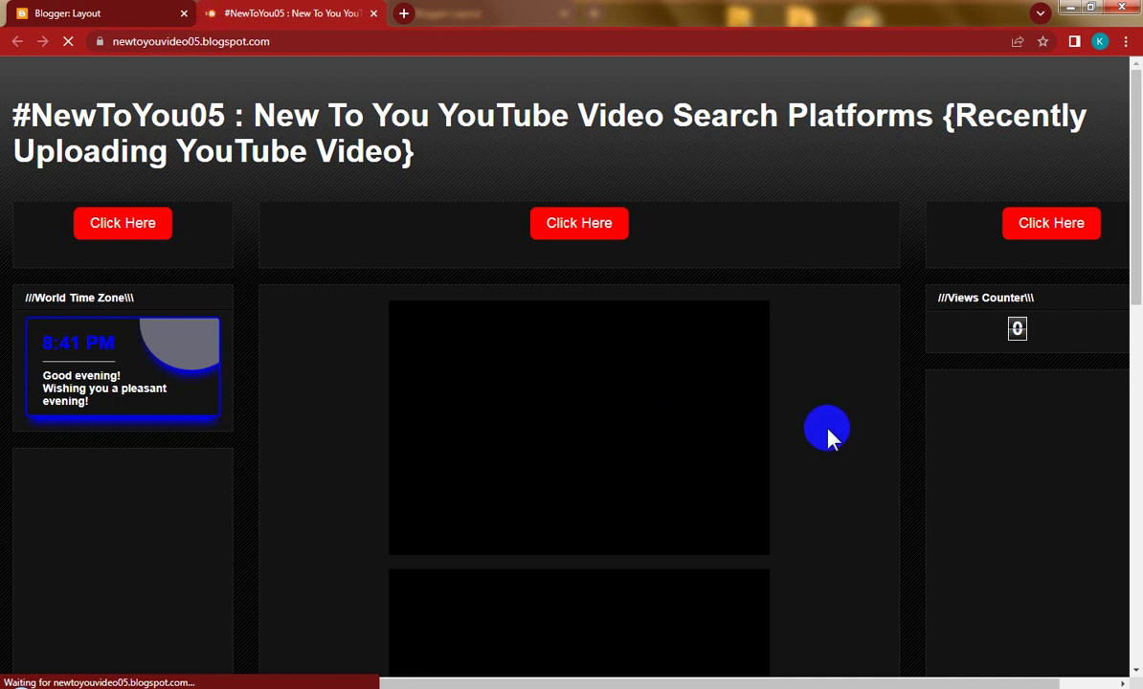
scroll(829, 436, "down", 10)
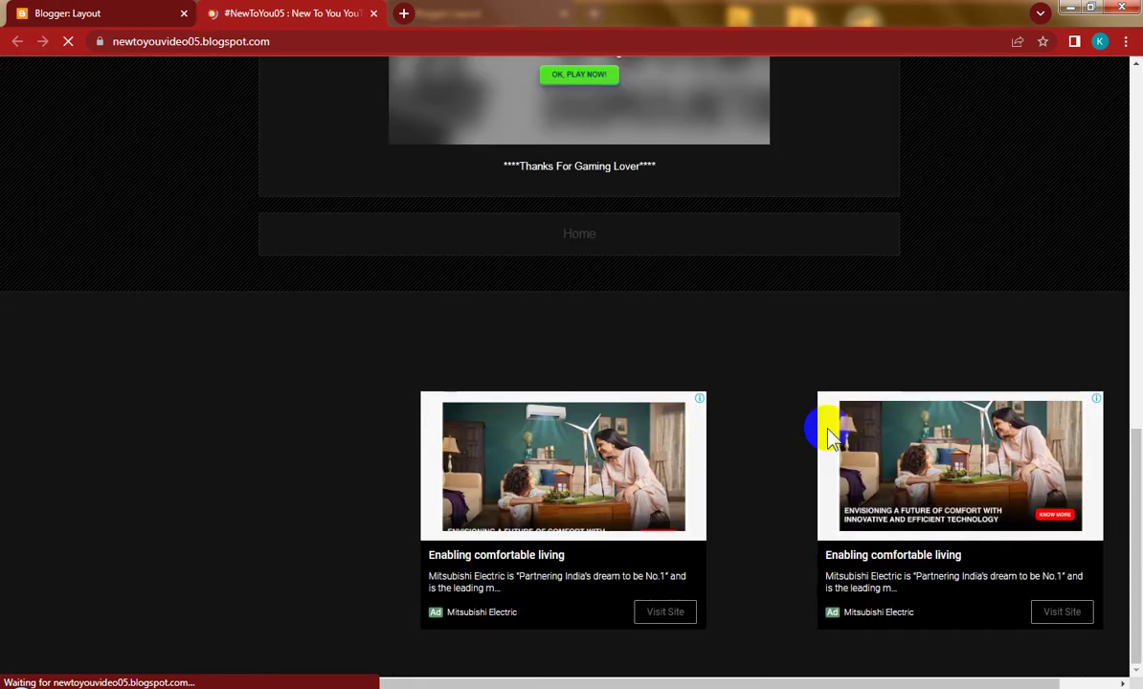
scroll(830, 436, "up", 10)
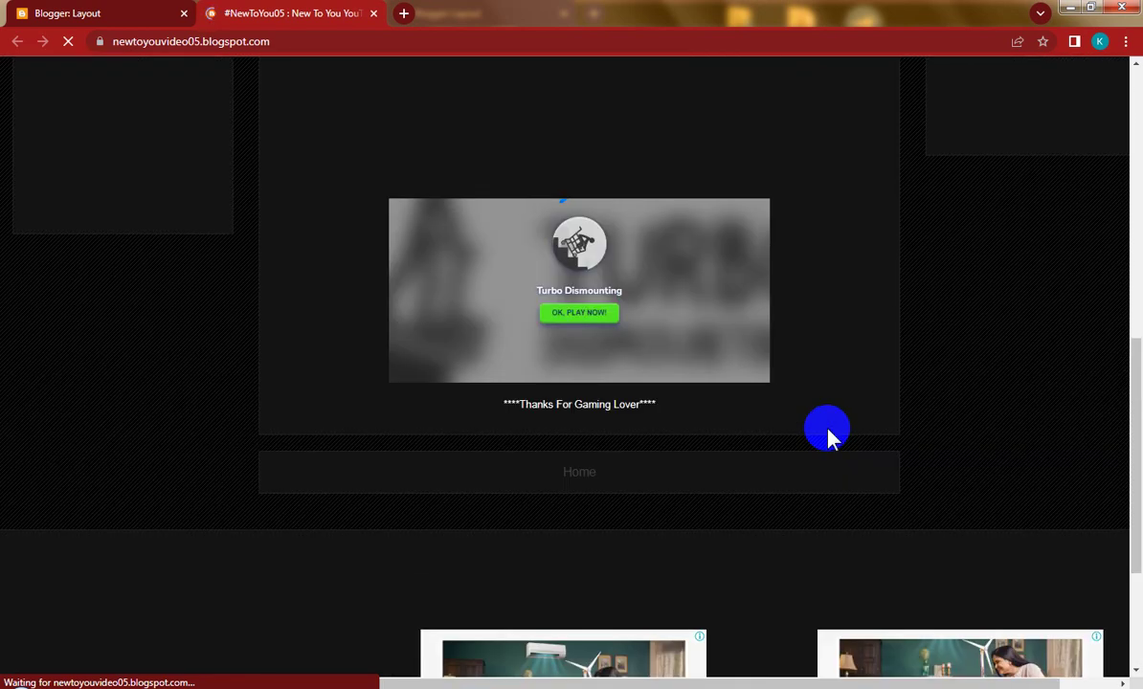
scroll(829, 435, "up", 1)
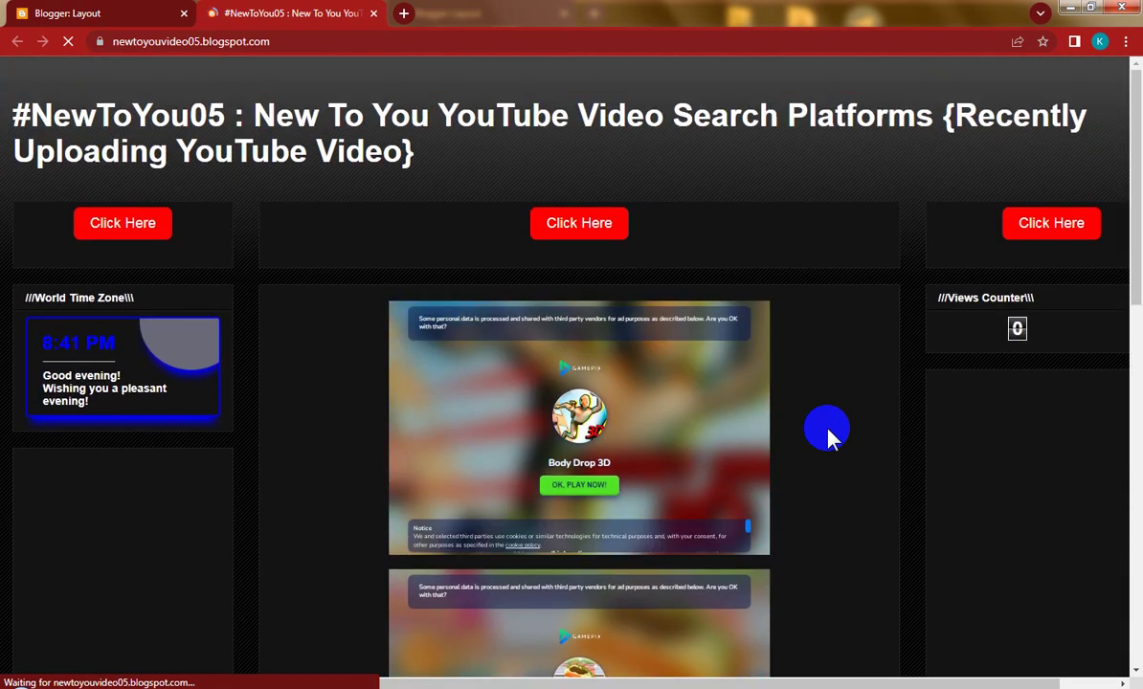
Copy the blog's link address from Blogger and paste it on a new line beneath newtoyouvideo05 in the WordPad notes.
left_click(74, 13)
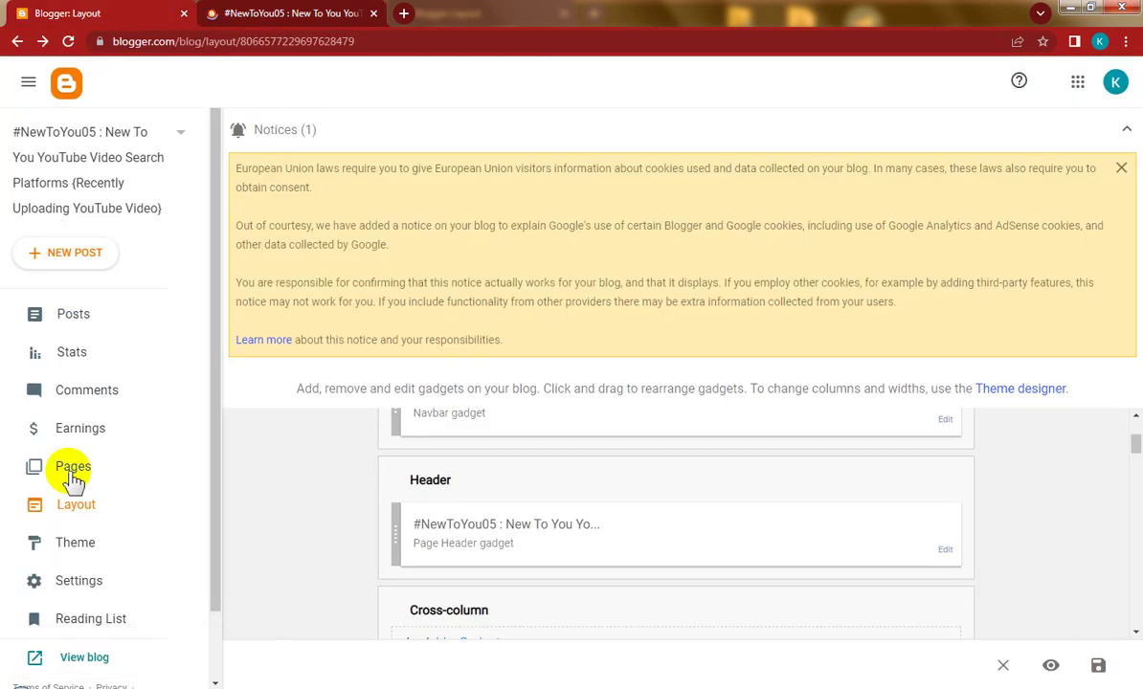
scroll(91, 574, "down", 1)
right_click(105, 592)
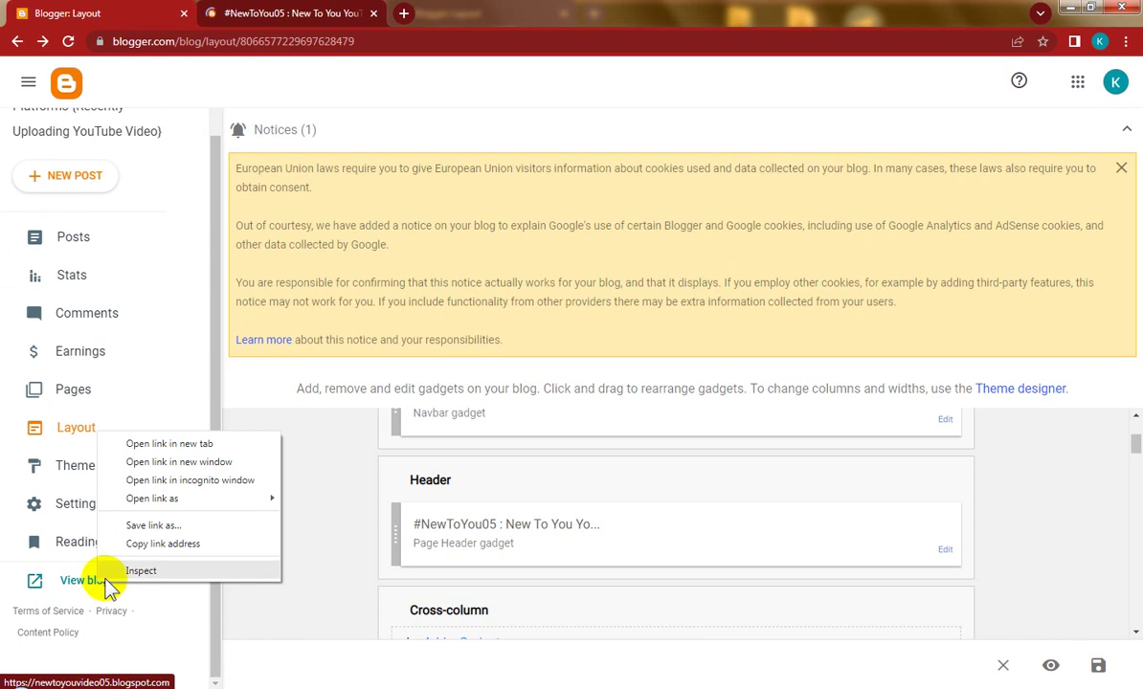
left_click(164, 544)
mouse_move(199, 670)
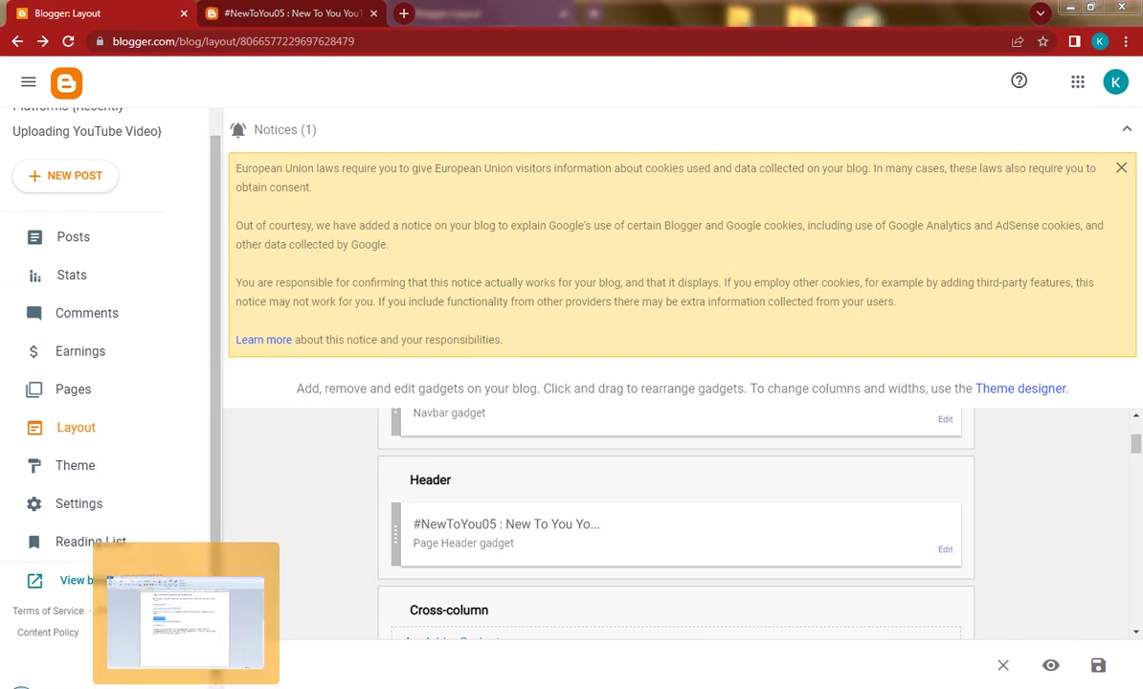
left_click(191, 623)
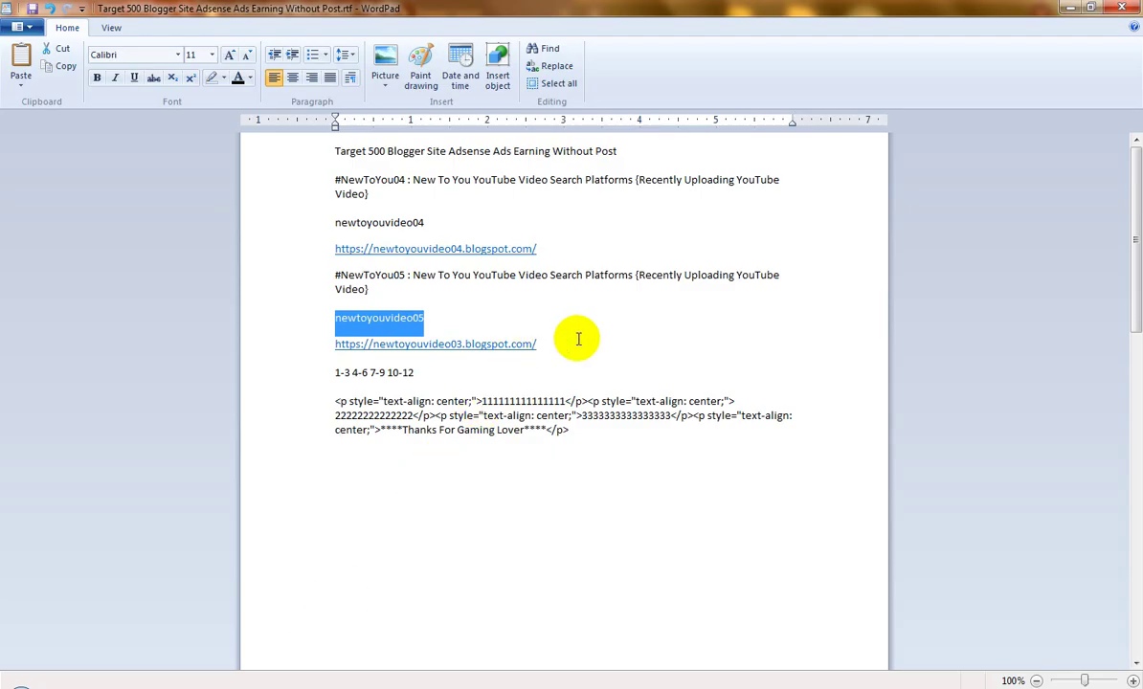
left_click(484, 319)
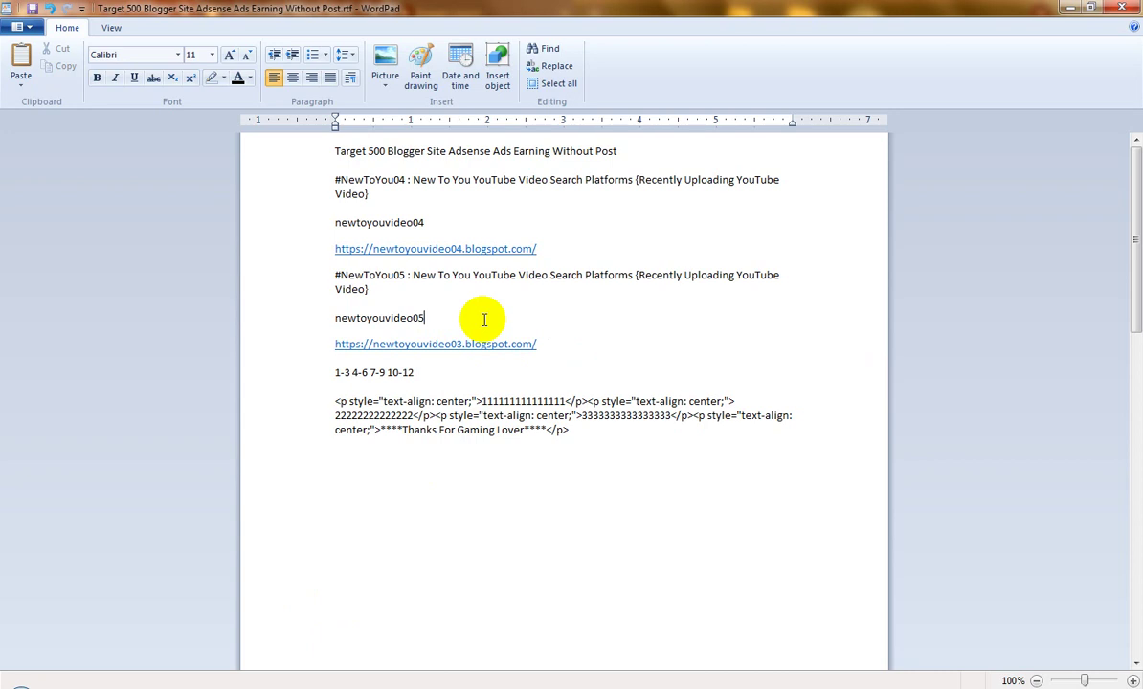
key("Return")
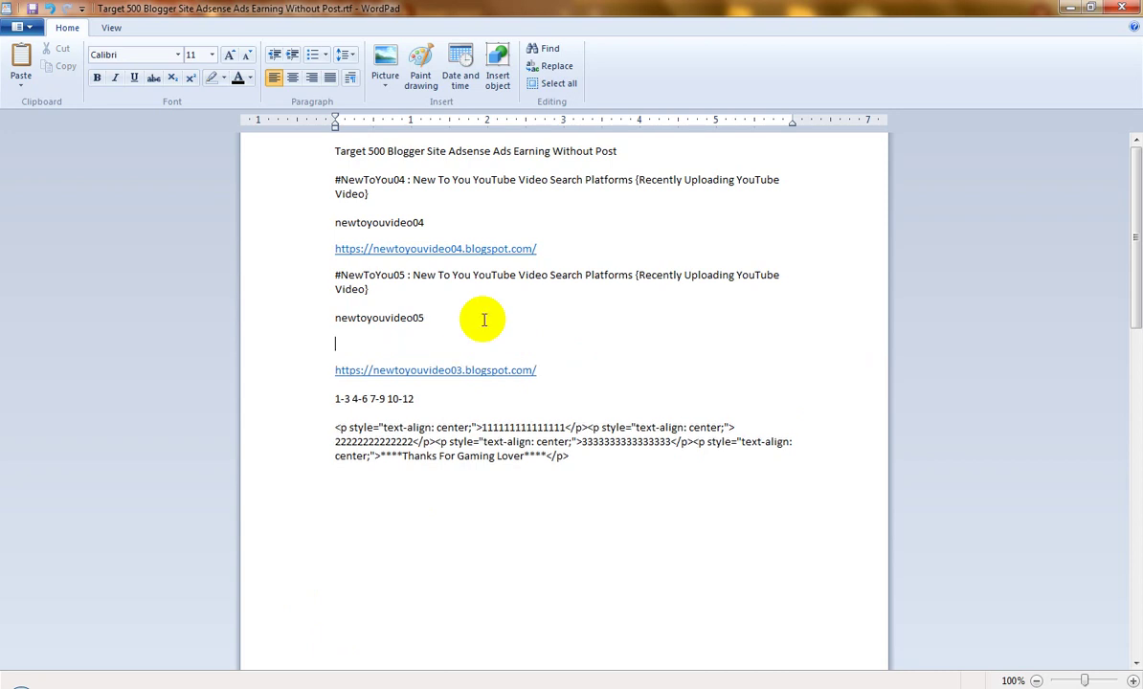
key("ctrl+v")
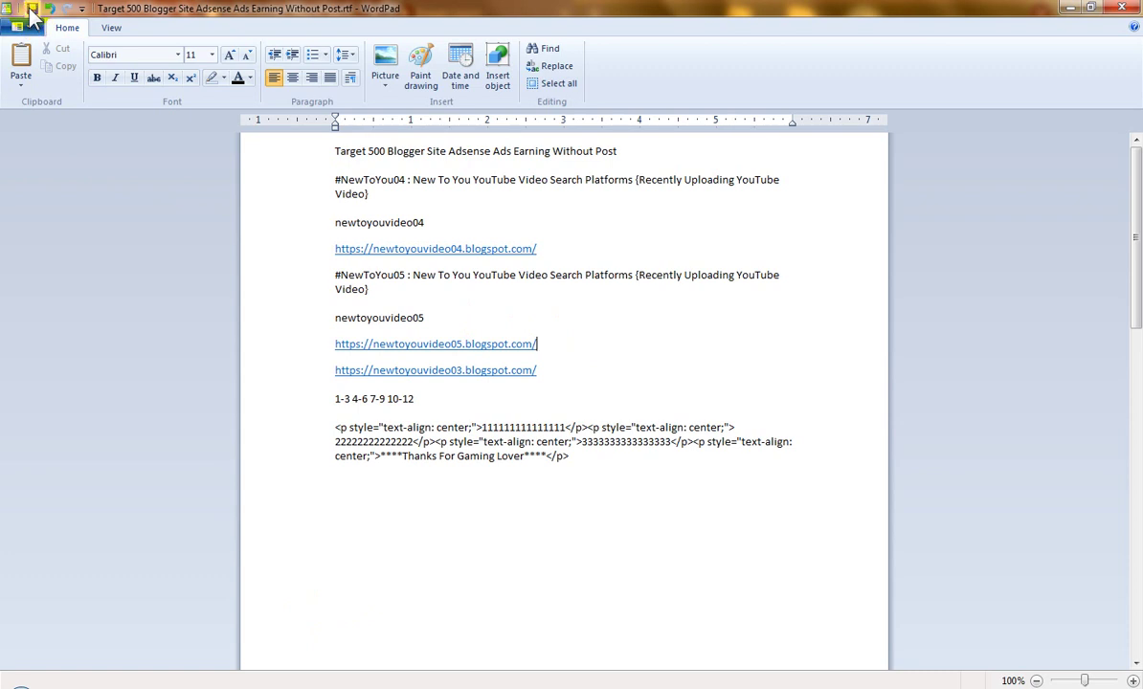
Append 13-15 to the number-range line that starts with 1-3 4-6 in the notes.
left_click(469, 401)
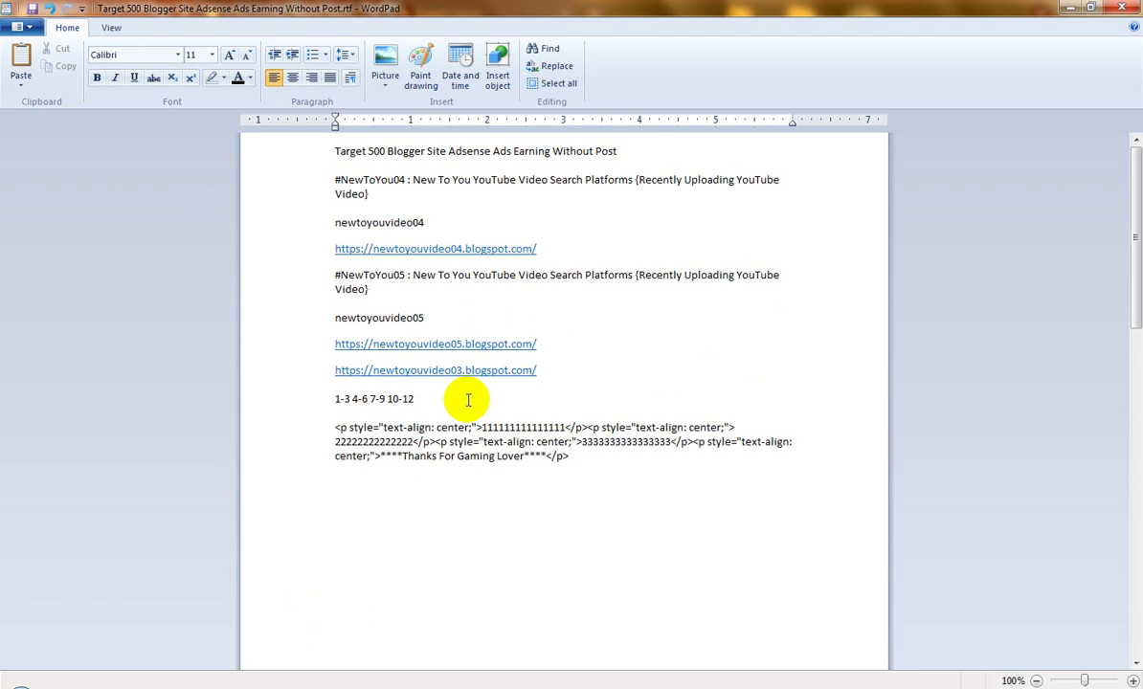
type("1")
key("shift+Return")
type("3")
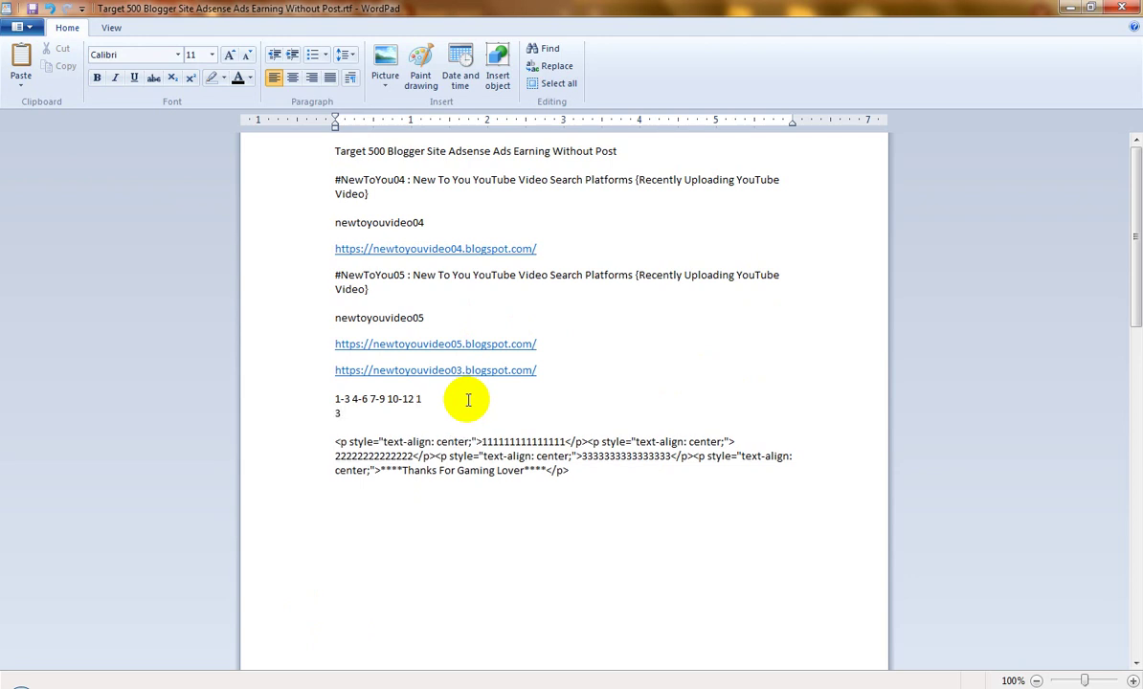
key("BackSpace")
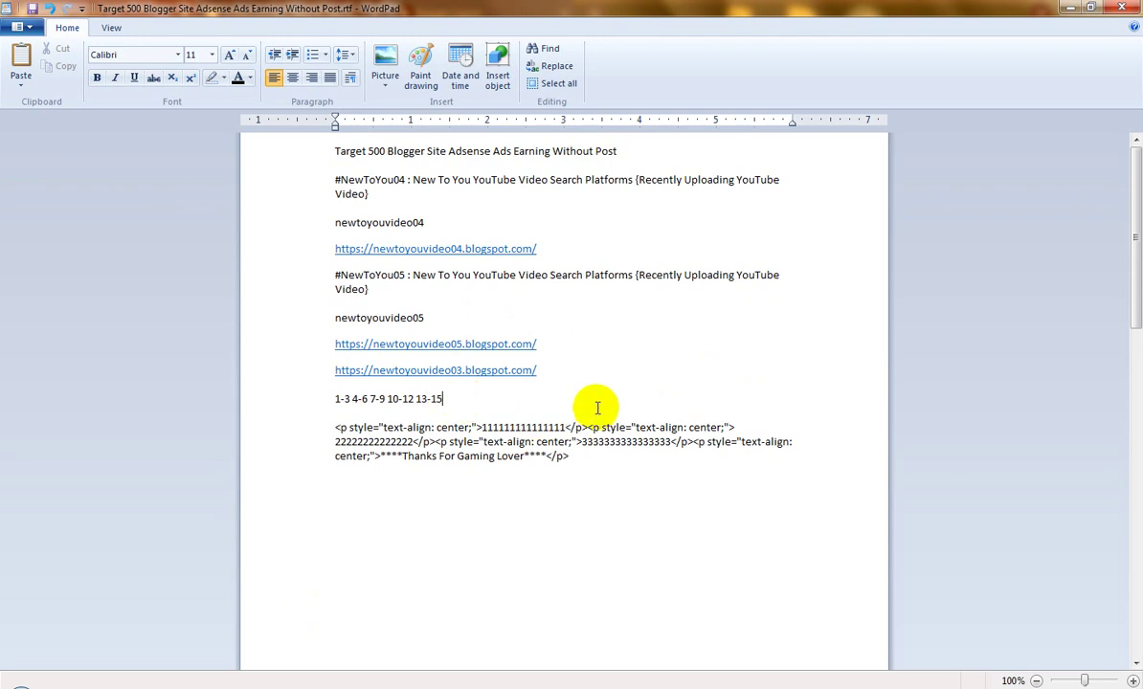
Copy the centered-paragraph HTML template ending in ****Thanks For Gaming Lover**** from the notes, then return to the Blogger layout.
left_click_drag(570, 455, 272, 426)
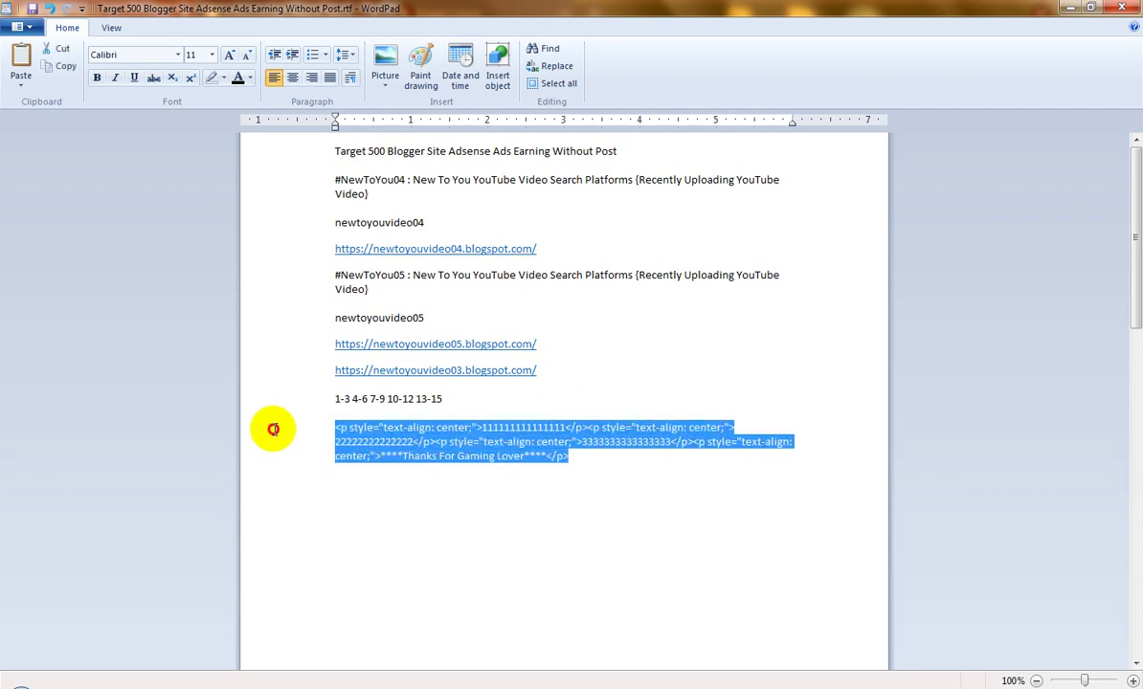
right_click(402, 432)
left_click(441, 459)
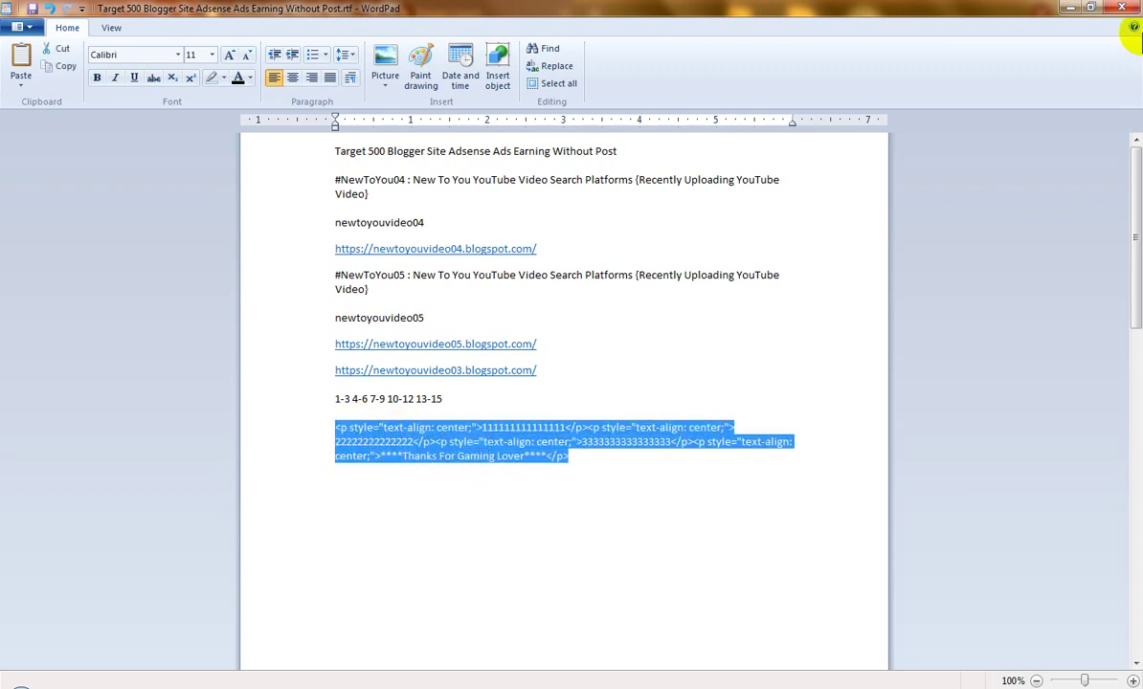
left_click(1069, 7)
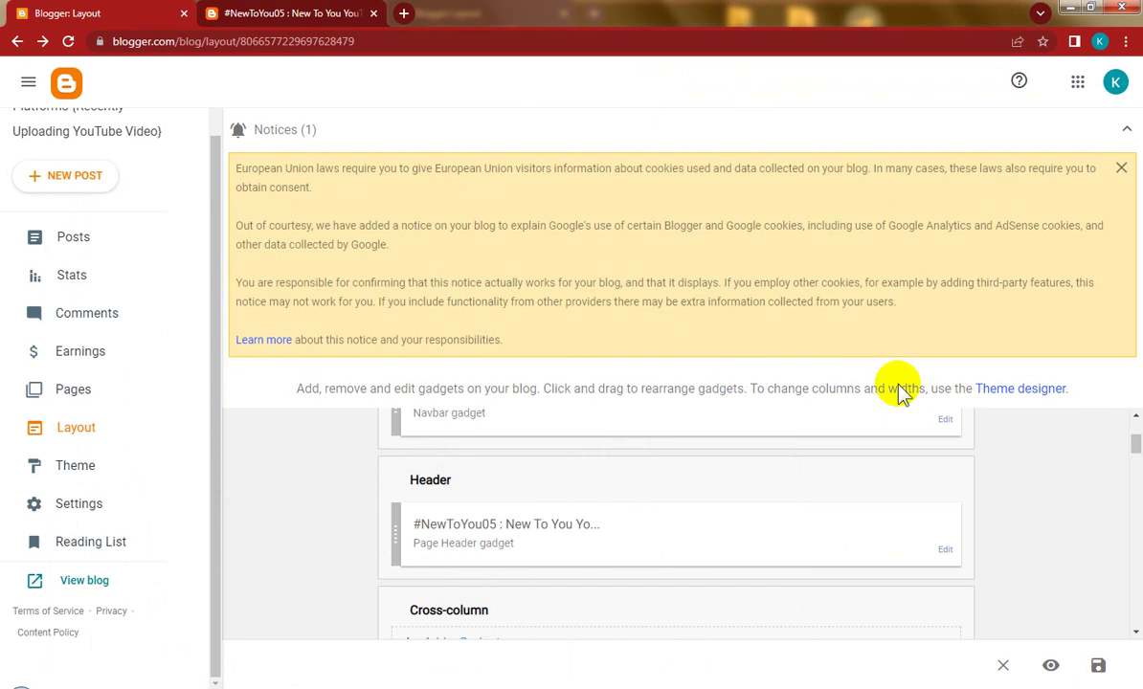
Save the current layout arrangement of the #NewToYou05 blog.
left_click(1098, 665)
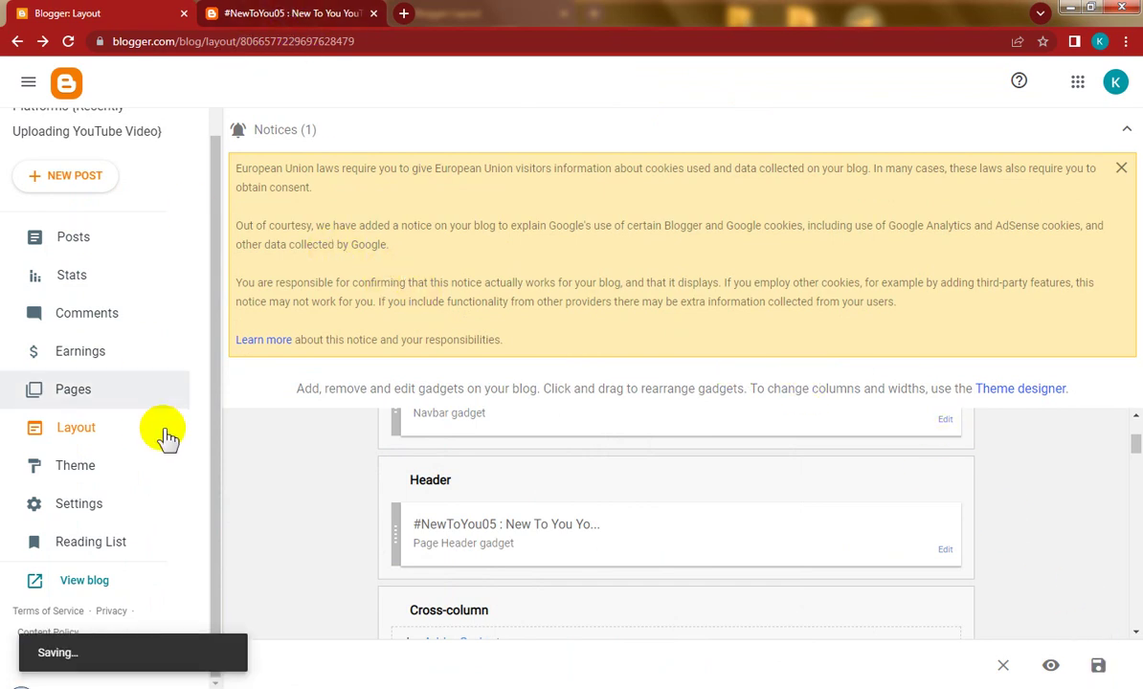
scroll(163, 436, "up", 2)
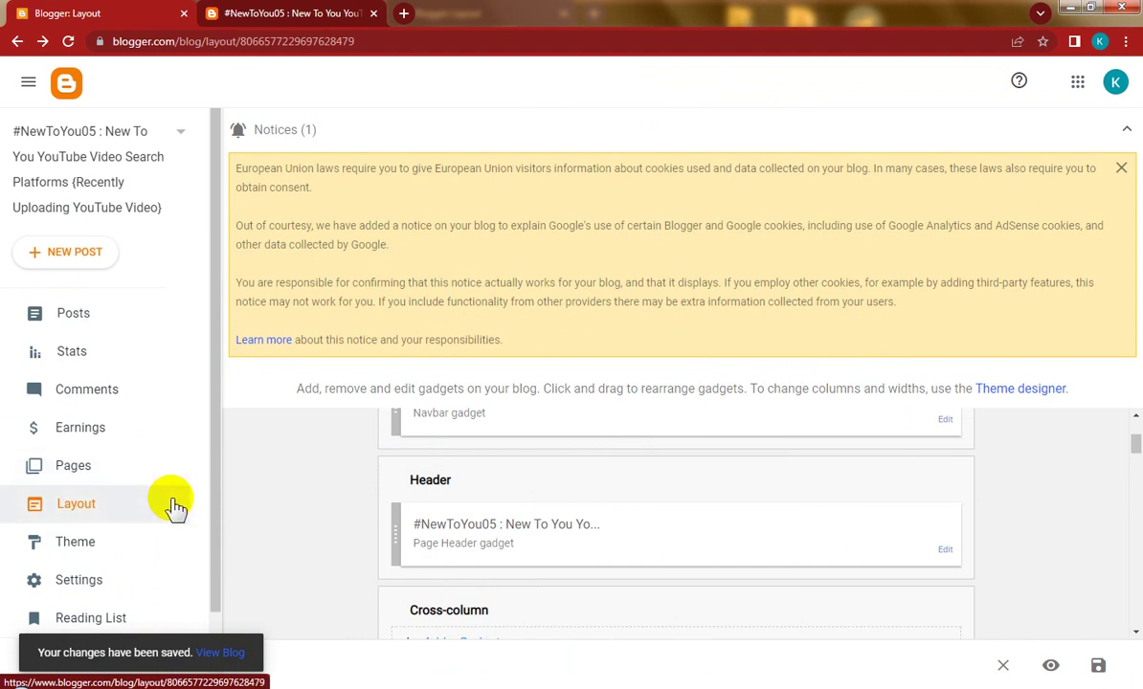
scroll(175, 508, "down", 2)
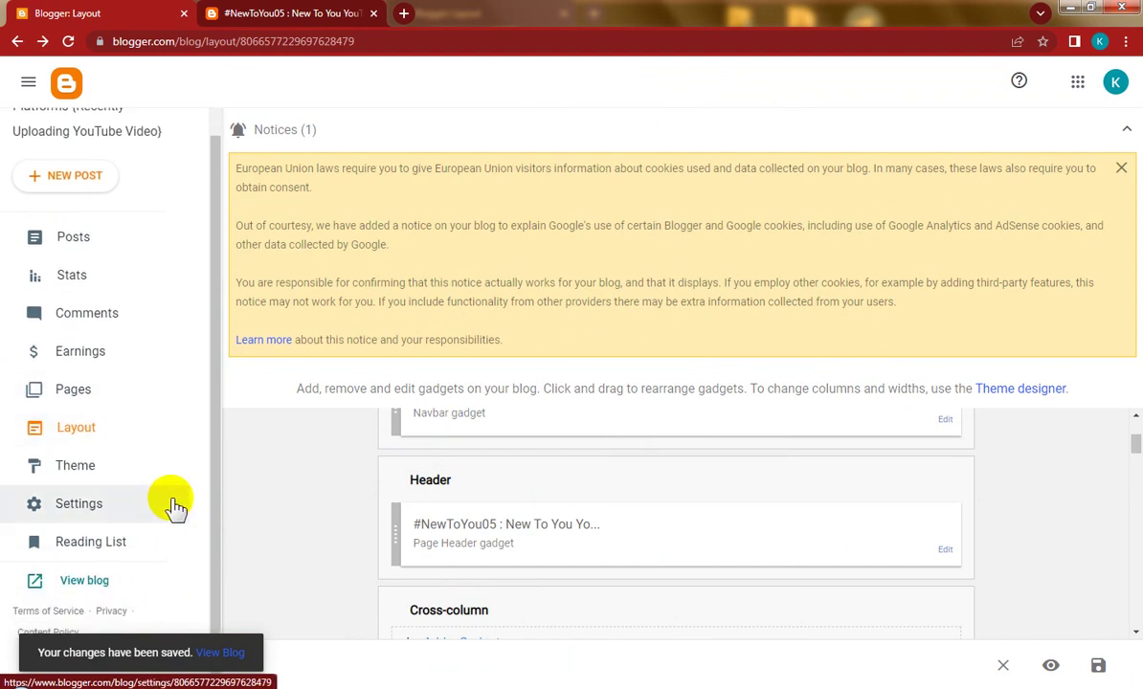
scroll(725, 449, "down", 4)
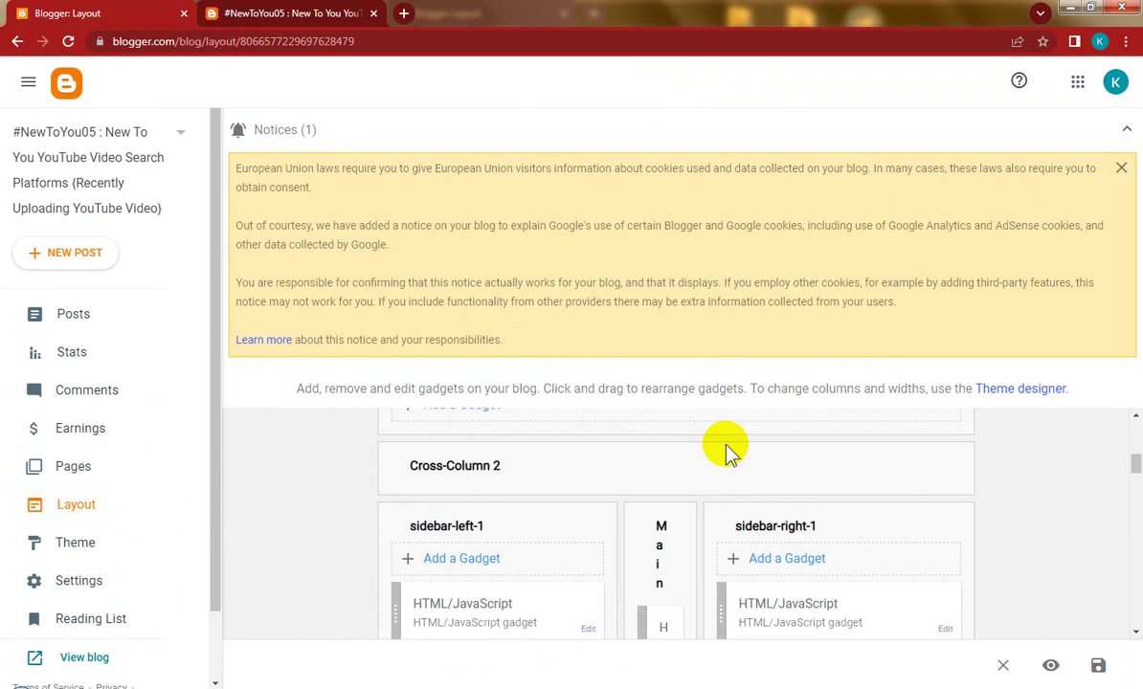
scroll(910, 541, "down", 5)
scroll(911, 541, "down", 1)
left_click(1098, 665)
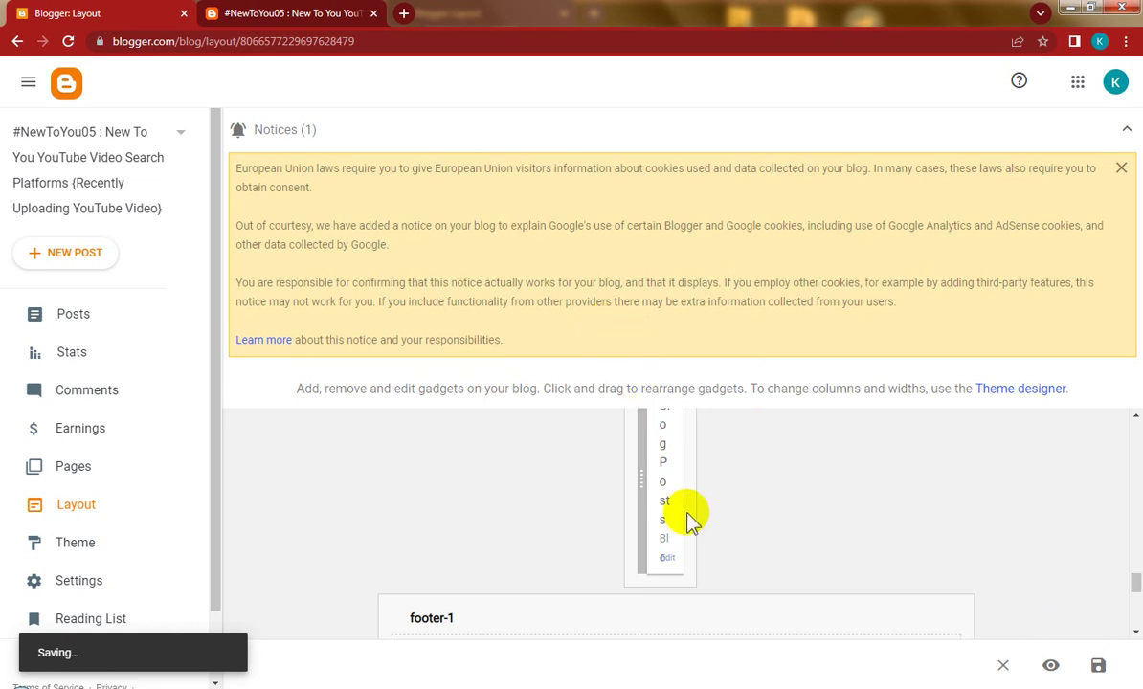
Replace the code in the HTML/JavaScript gadget above Blog Posts with the kobadoo-emojis, barbies-sketch and parmesan-partisan GamePix embeds, saving the gadget and layout.
scroll(691, 517, "up", 3)
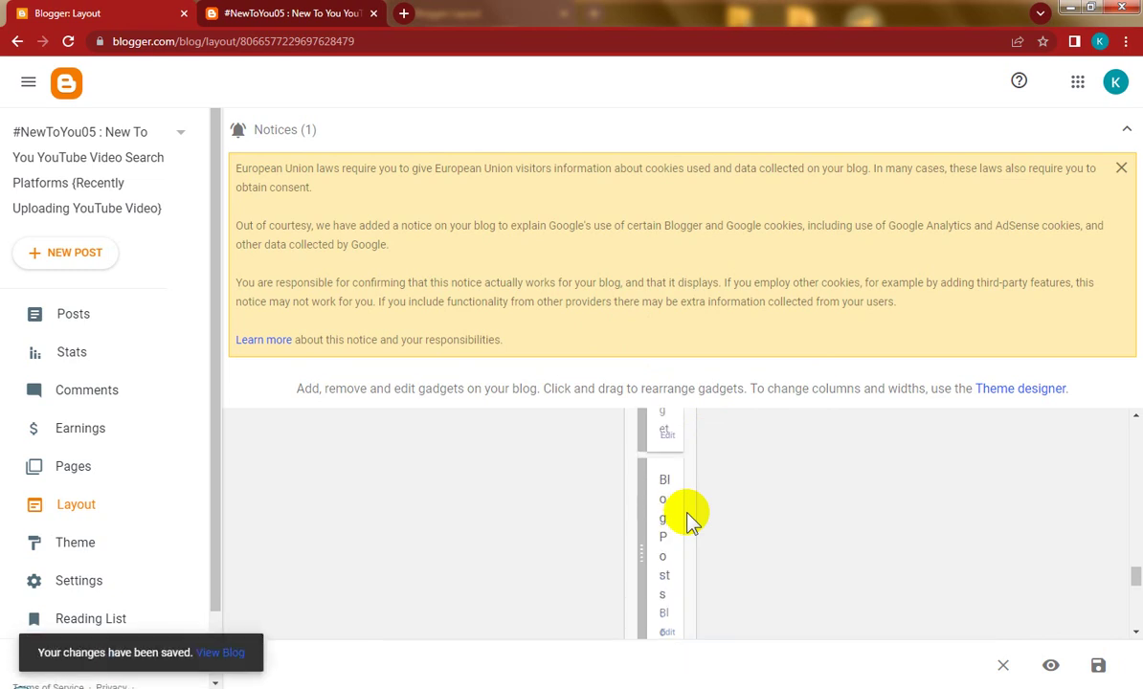
left_click(667, 520)
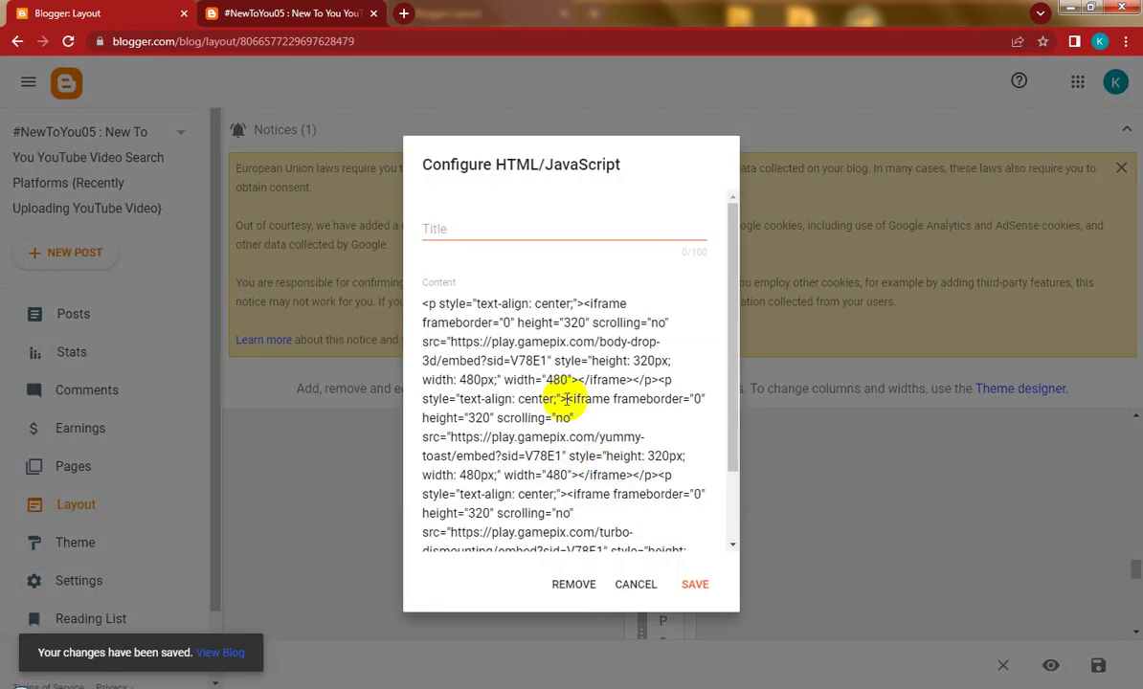
left_click(543, 359)
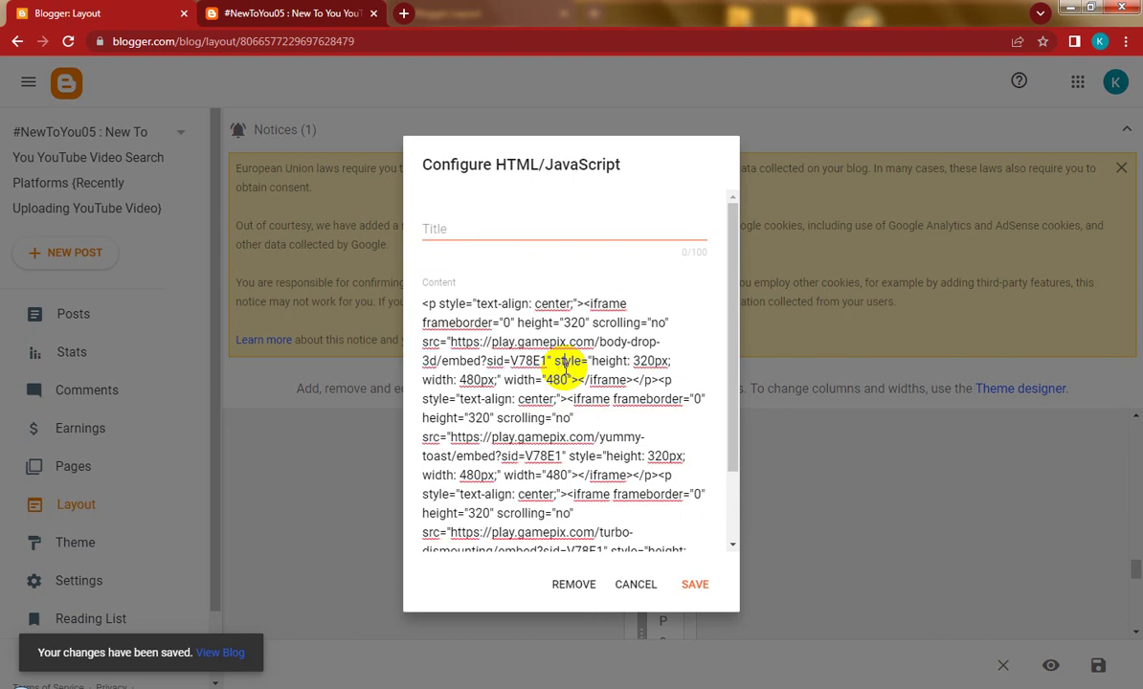
key("ctrl+a")
key("ctrl+v")
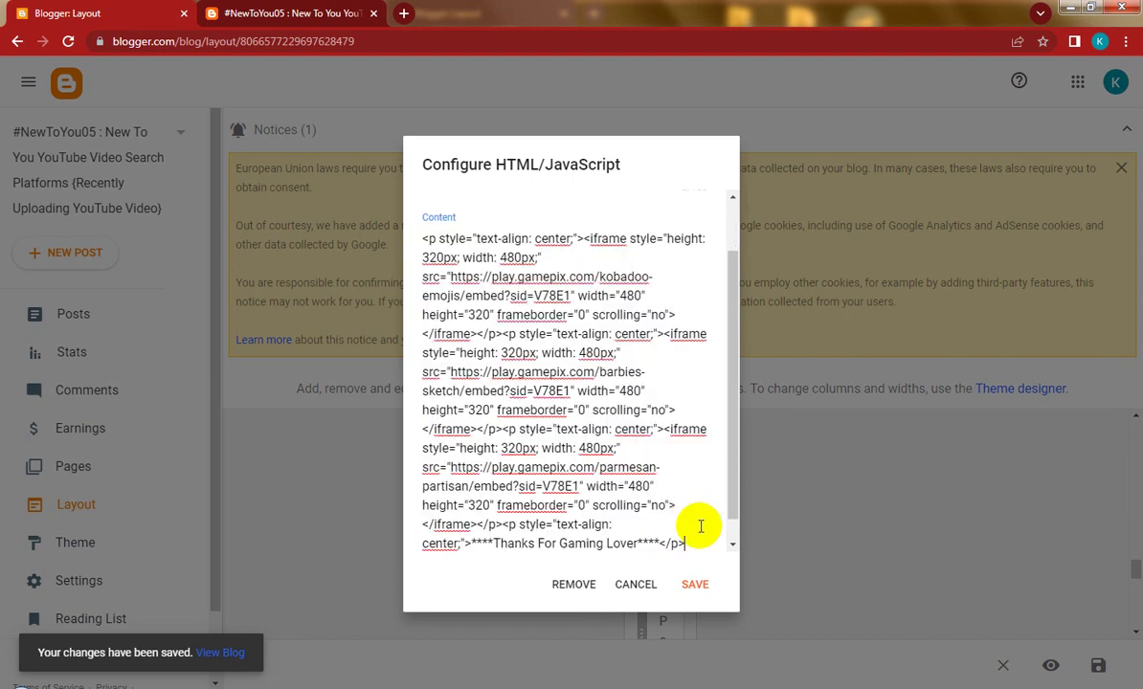
left_click(695, 584)
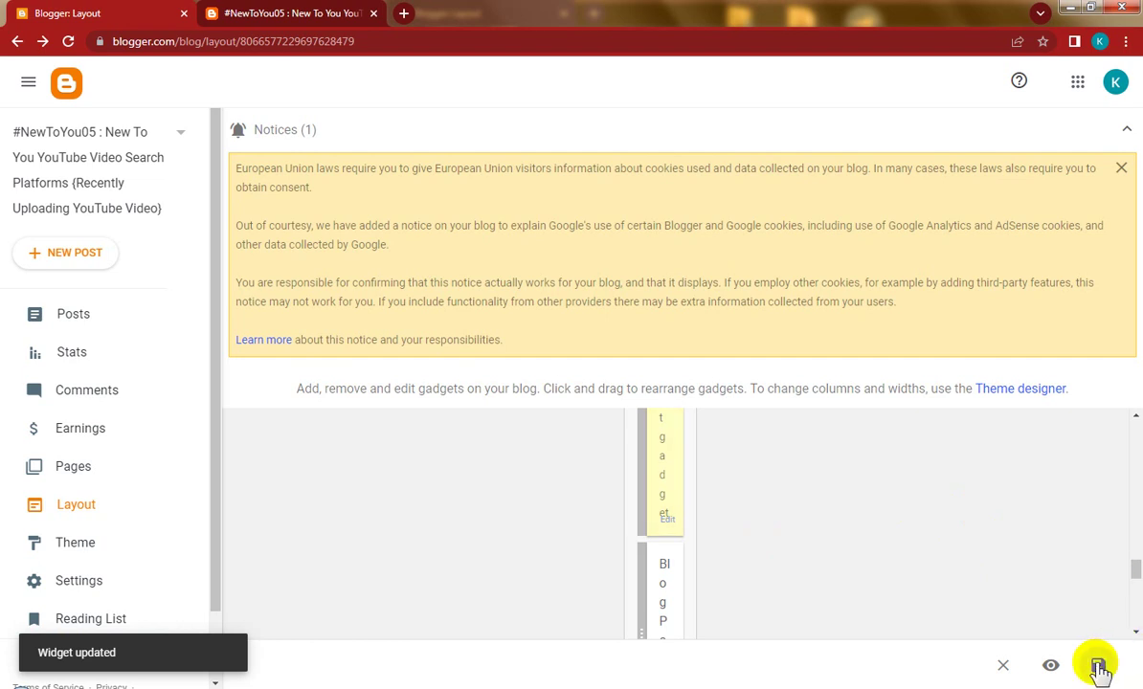
left_click(1097, 666)
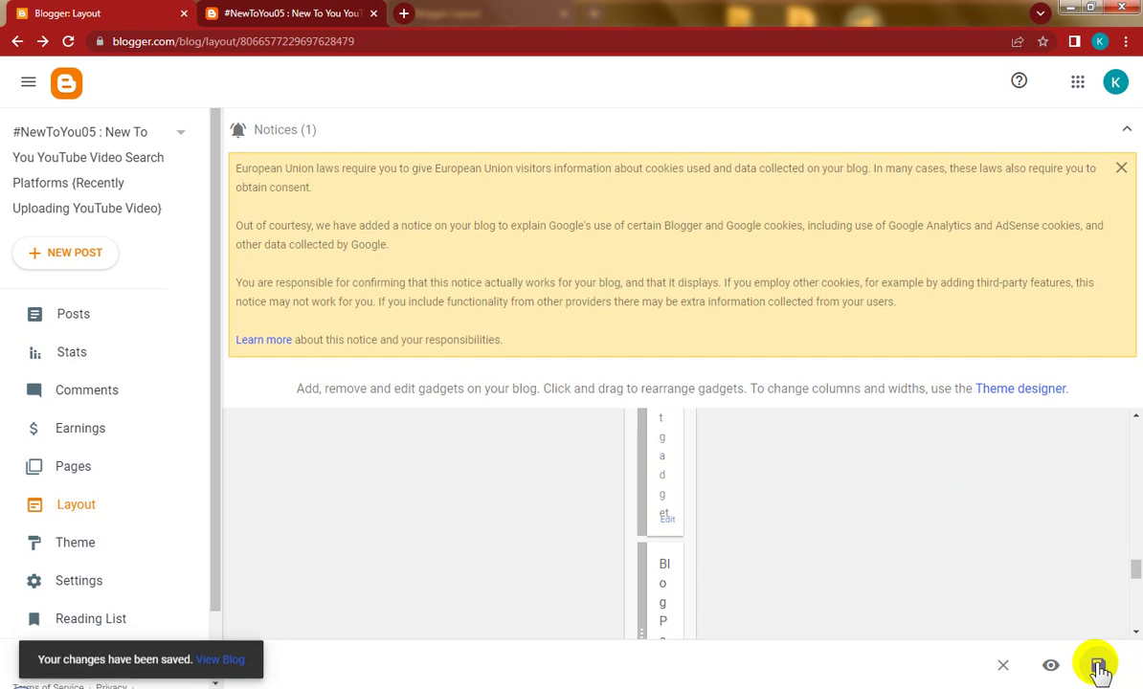
Open the blog's stats and check its followers, posts, comments and view counts.
left_click(80, 355)
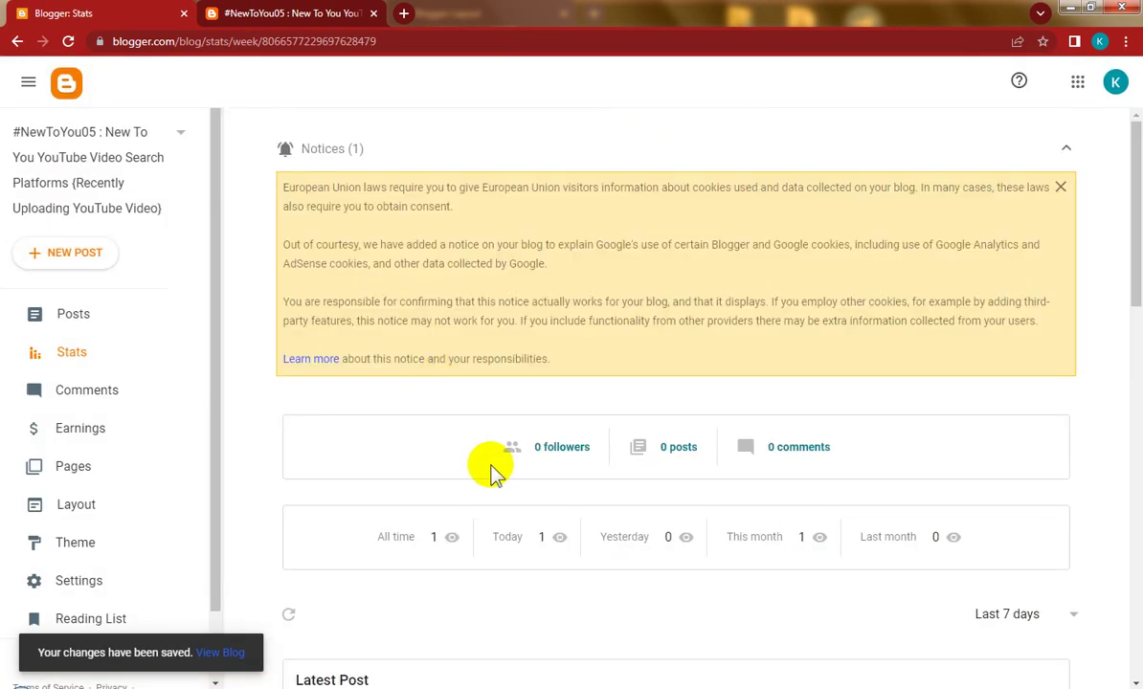
scroll(698, 381, "down", 2)
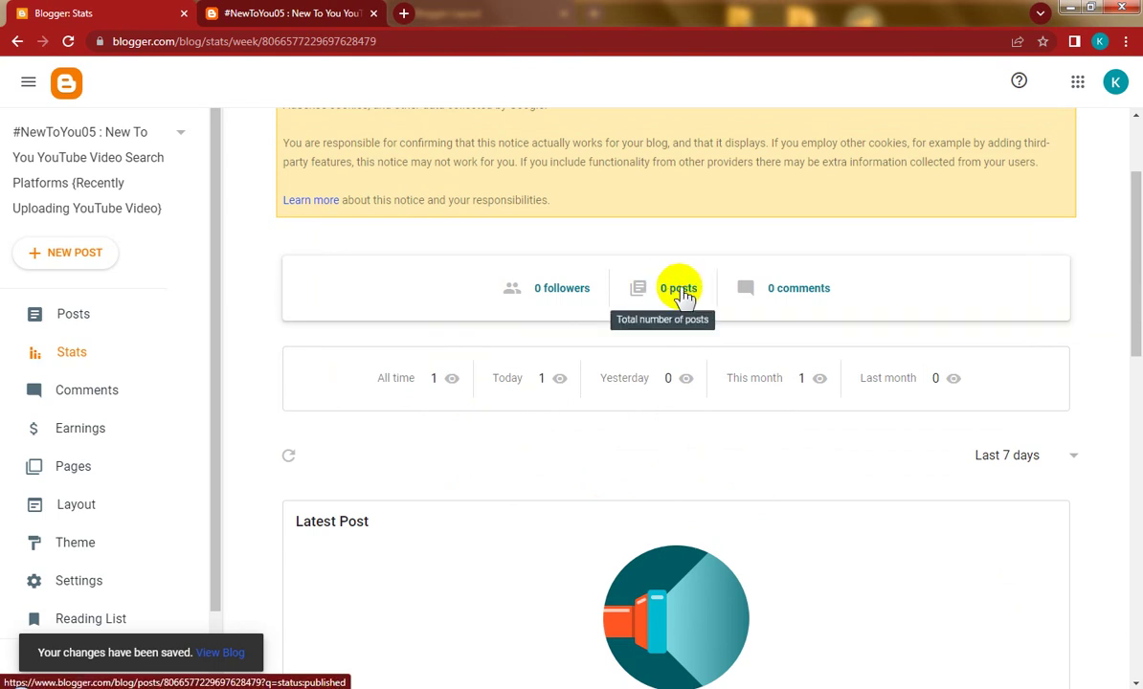
scroll(67, 553, "down", 1)
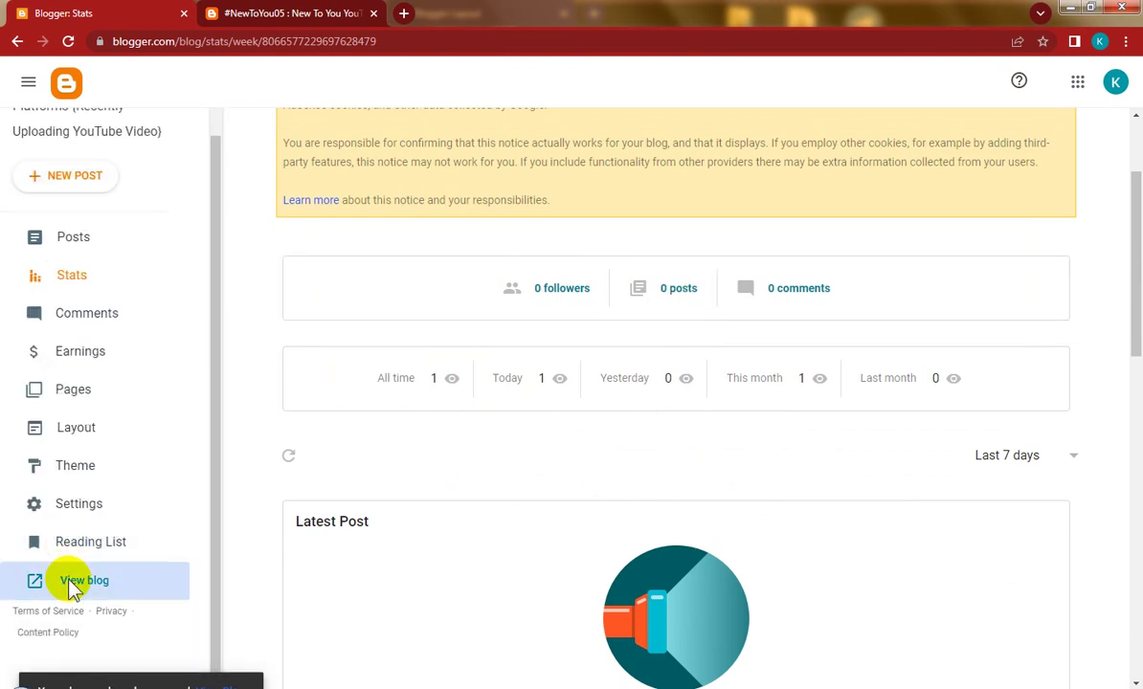
Open the live blog in a new browser tab and close the outdated tab of the same blog.
left_click(74, 582)
left_click(480, 17)
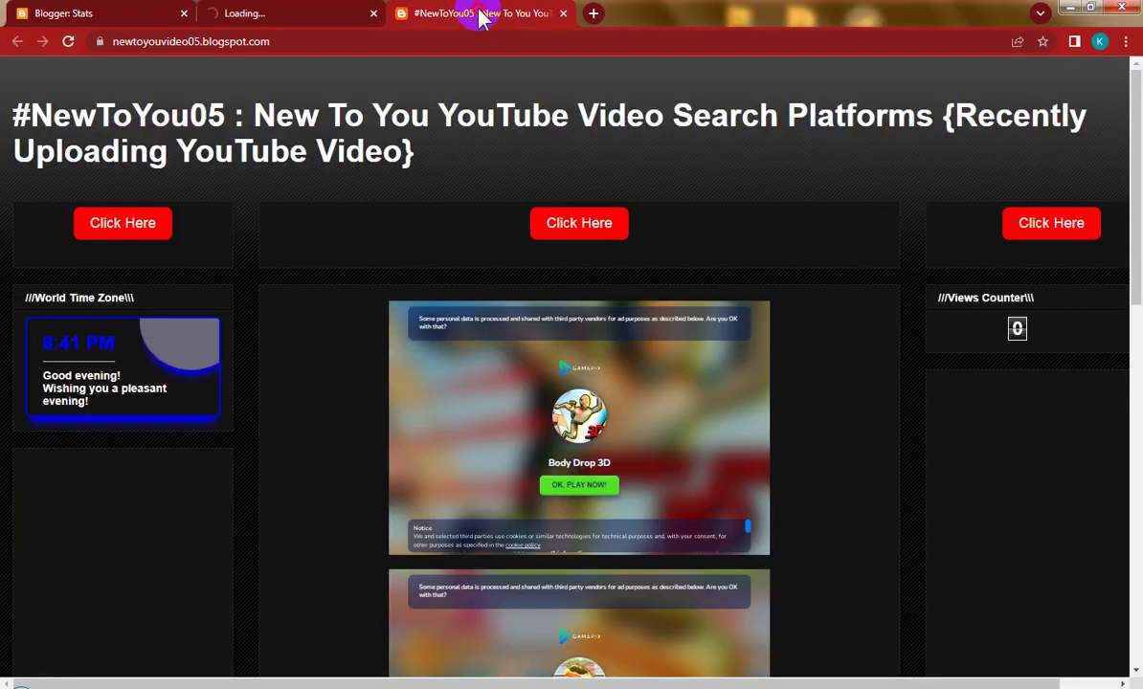
left_click(564, 14)
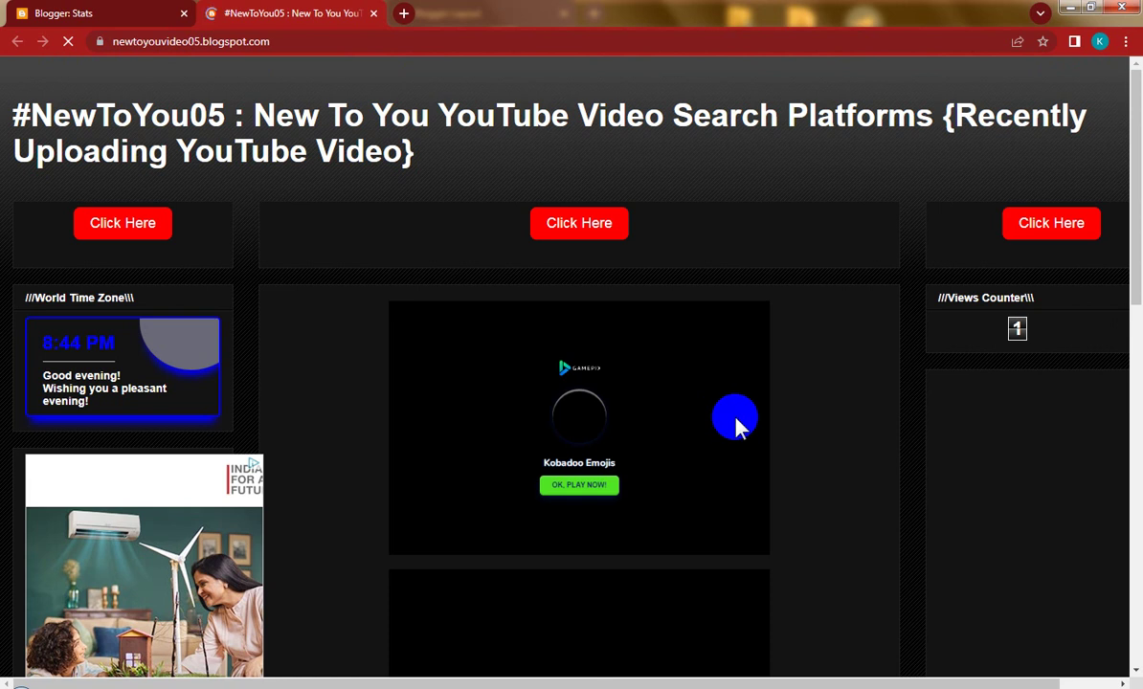
Examine the live blog's updated game embeds, ads and views counter from the header down to the footer.
scroll(738, 426, "down", 2)
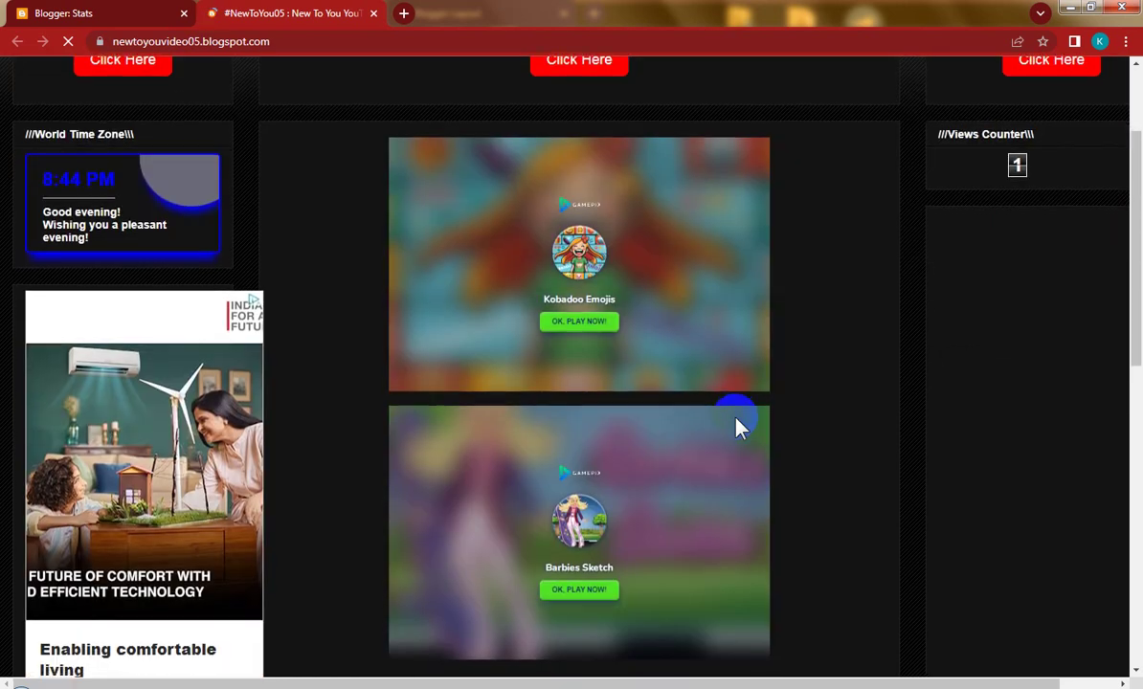
scroll(737, 425, "down", 7)
scroll(737, 426, "down", 2)
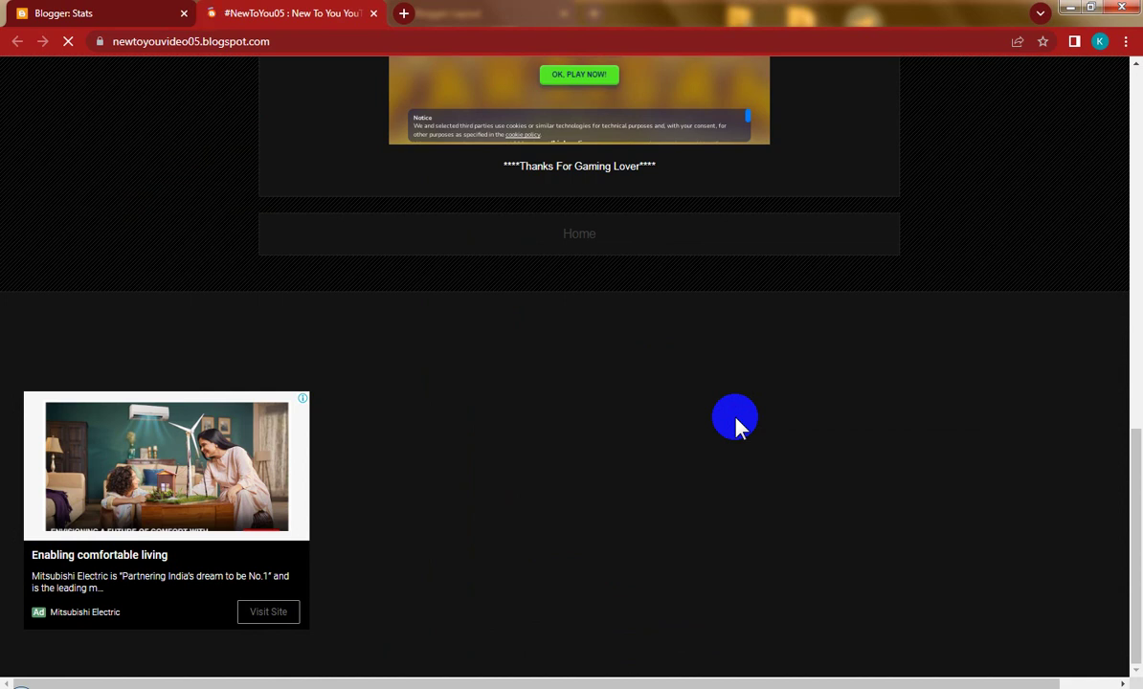
scroll(737, 426, "up", 5)
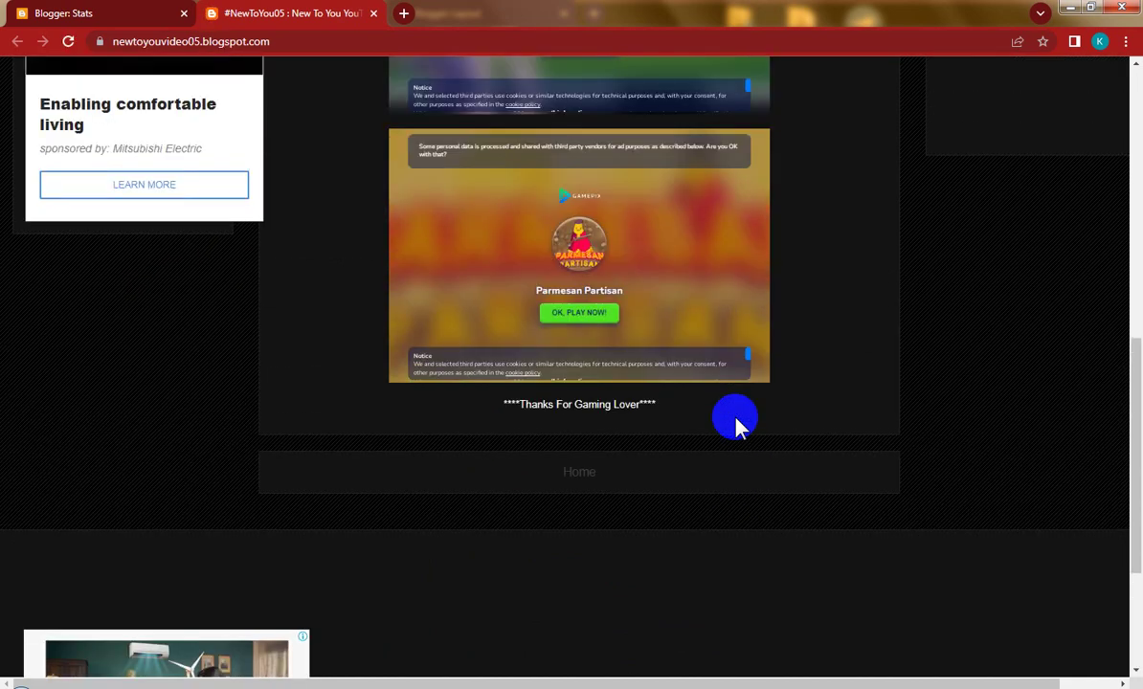
scroll(737, 426, "up", 2)
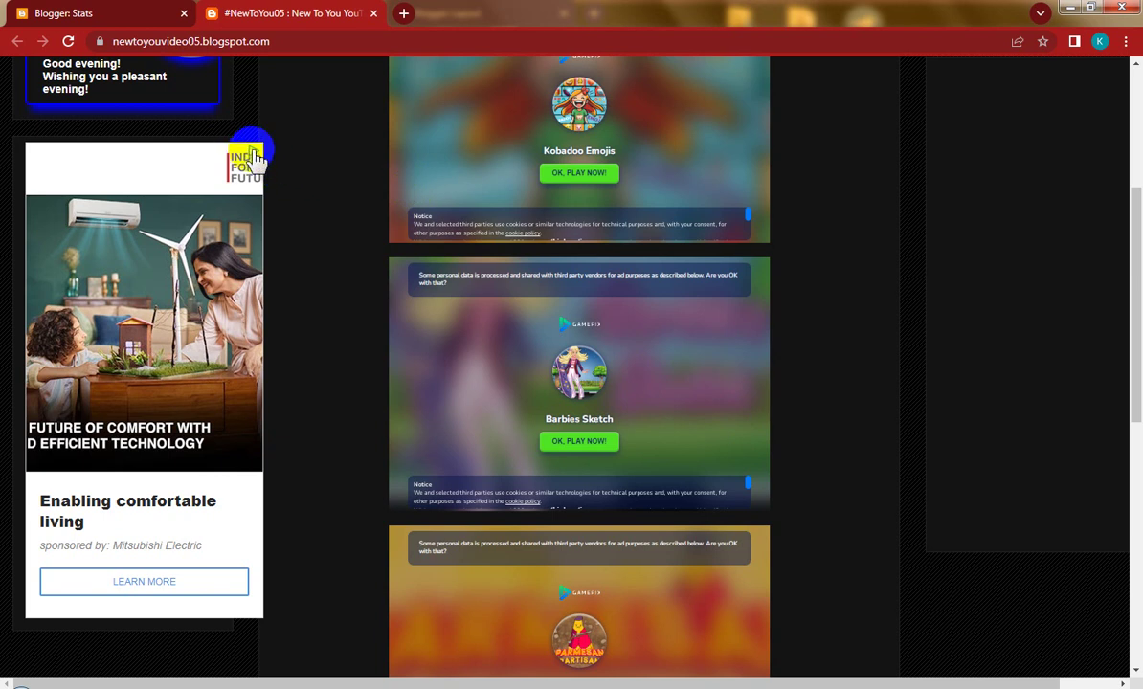
scroll(244, 377, "down", 6)
scroll(246, 379, "down", 1)
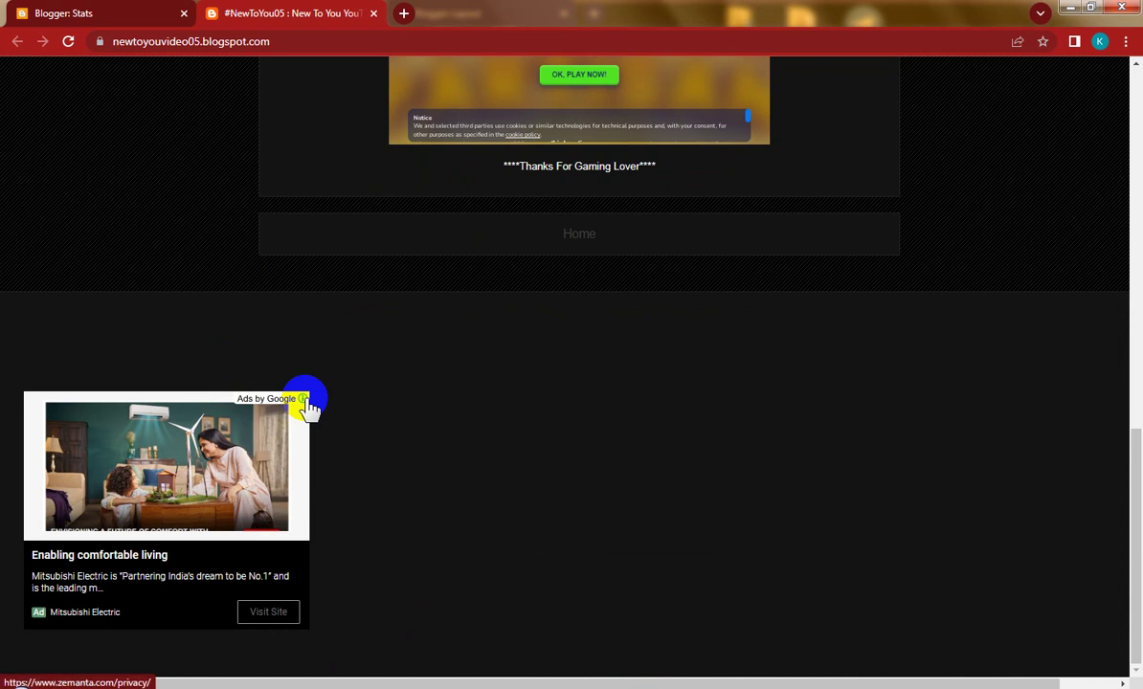
scroll(725, 433, "up", 15)
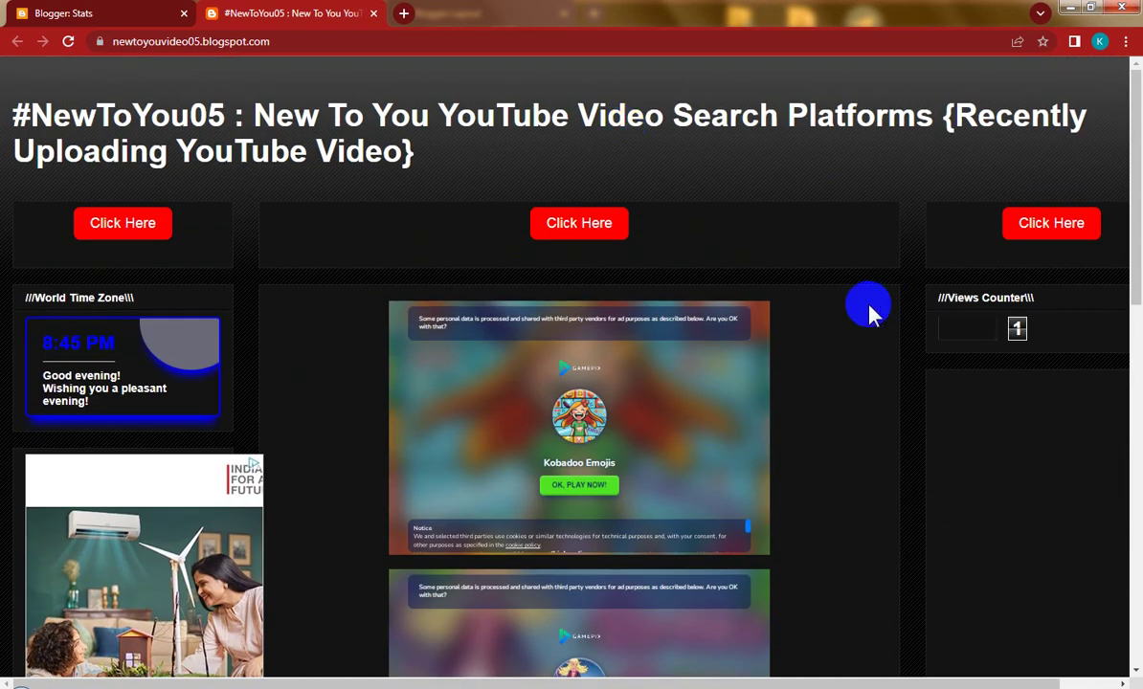
Follow the blog's central Click Here link and examine the linked #NewToYou blog's game embeds, ads and footer.
left_click(569, 225)
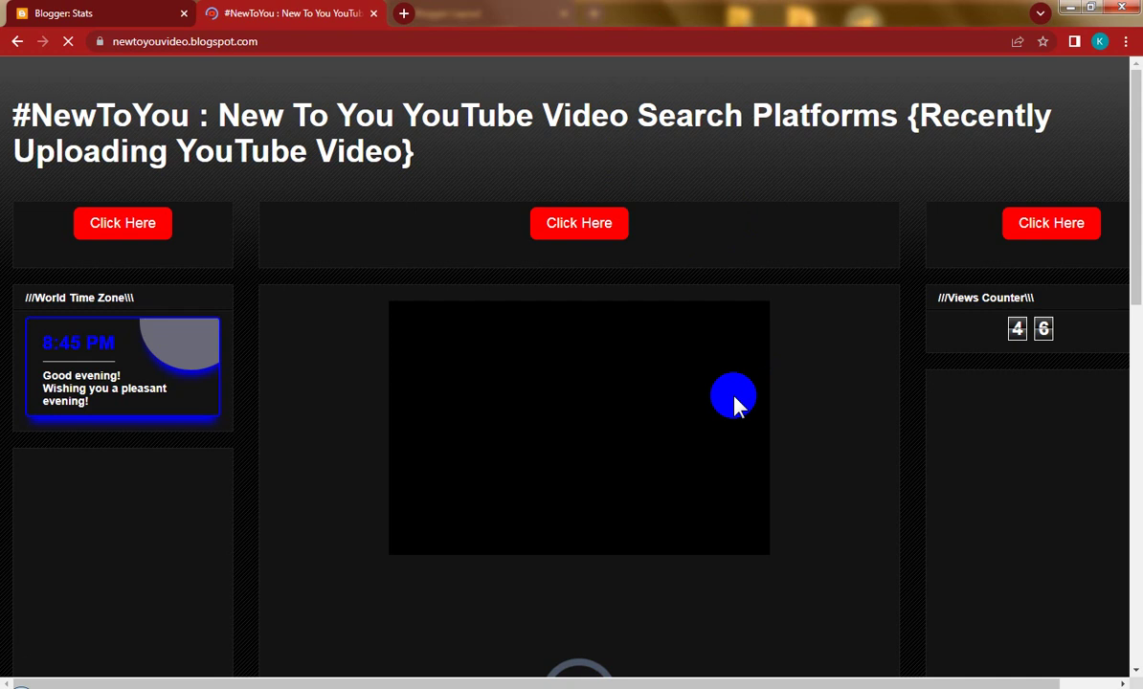
scroll(733, 402, "down", 6)
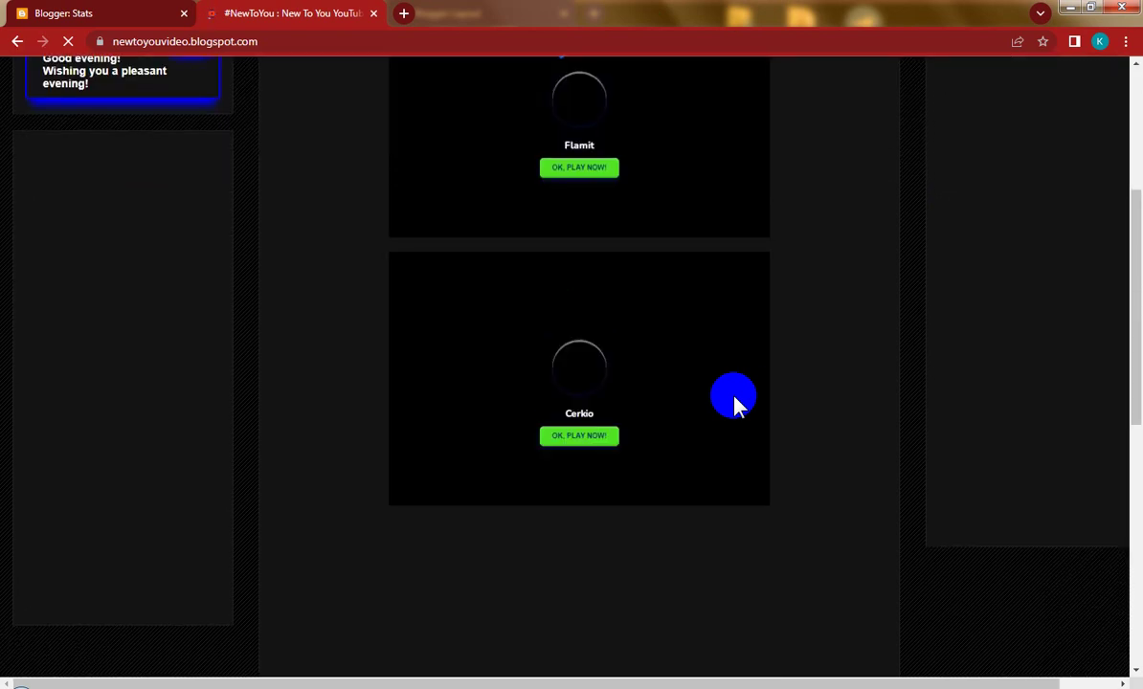
scroll(736, 404, "down", 3)
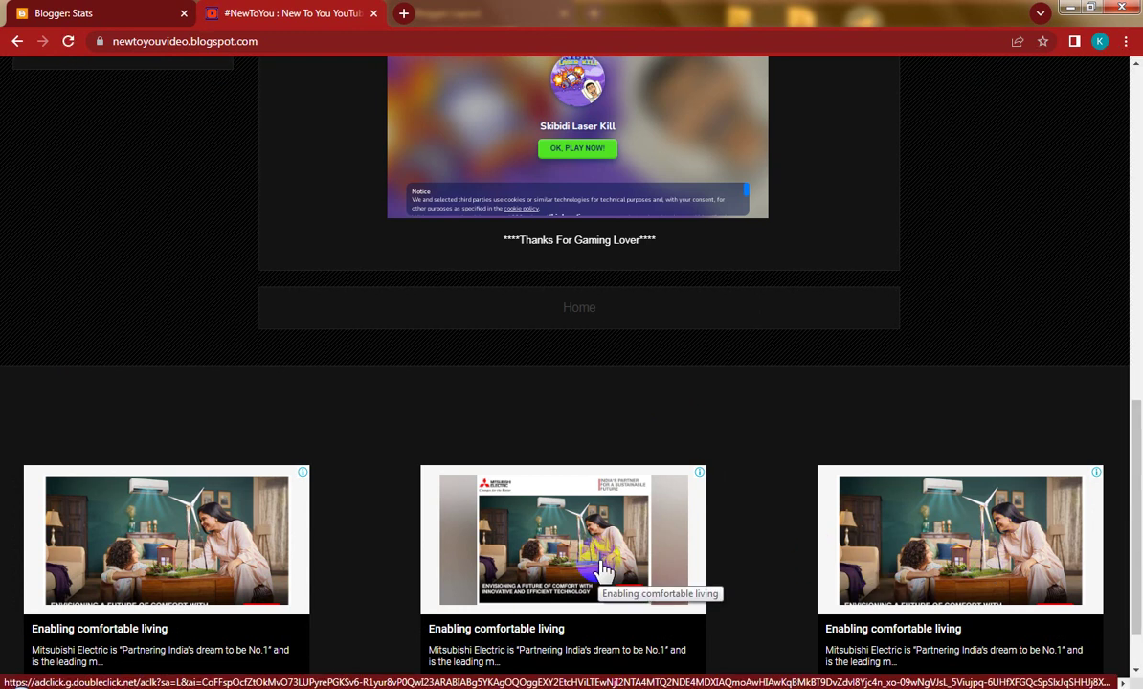
scroll(605, 569, "up", 7)
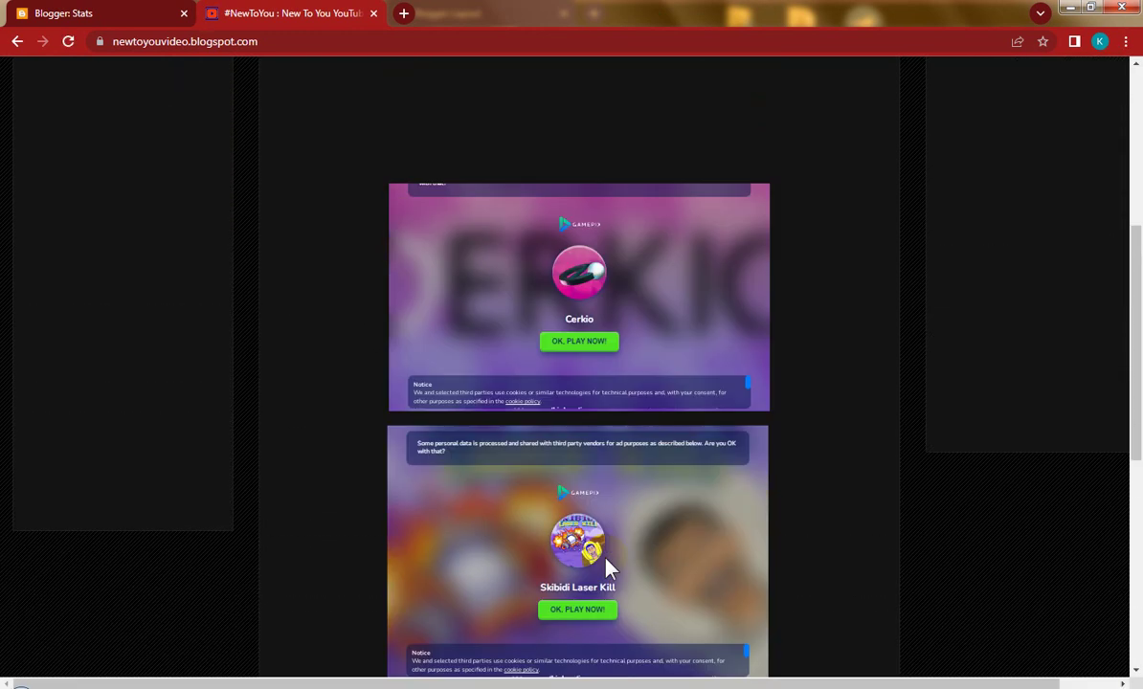
scroll(605, 568, "up", 3)
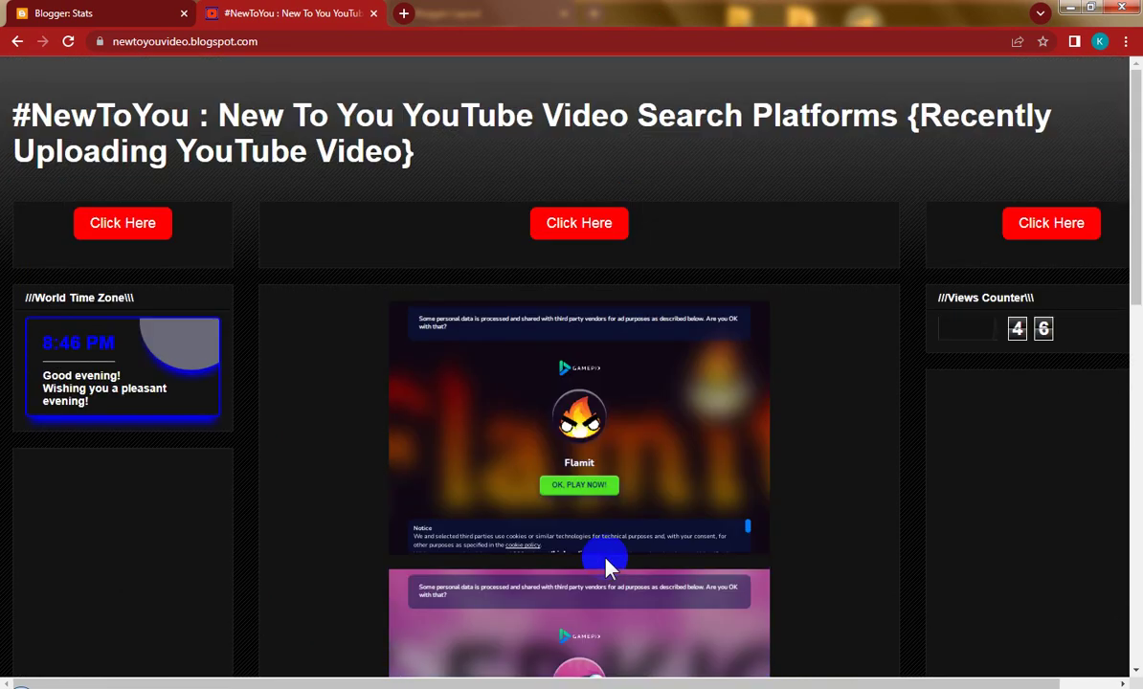
Return to the Blogger stats page and copy the link address of the live #NewToYou05 blog.
left_click(86, 12)
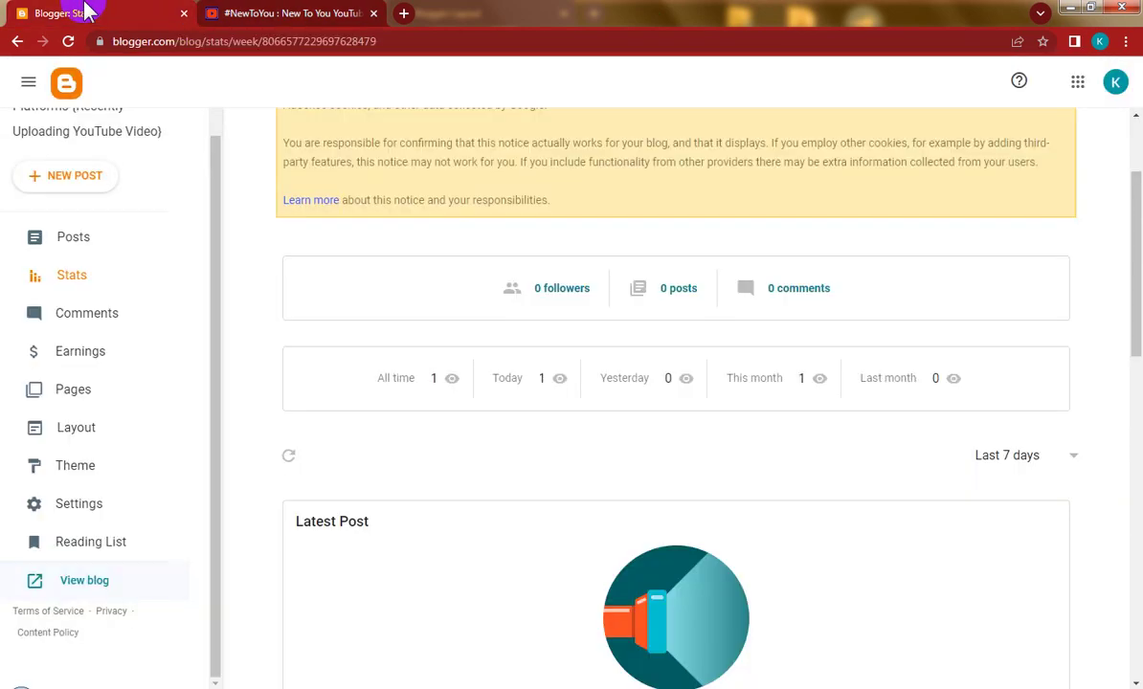
right_click(84, 581)
left_click(150, 538)
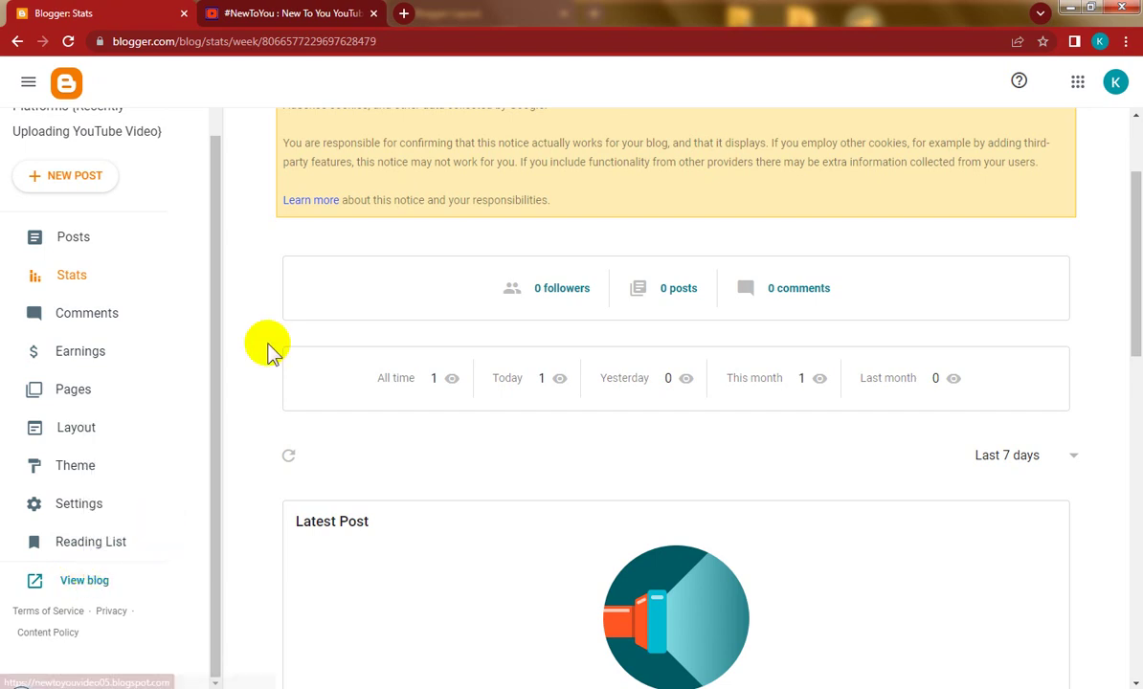
Go back from the linked #NewToYou blog to the live #NewToYou05 blog and review its game embeds down to the footer.
left_click(296, 13)
scroll(538, 412, "down", 4)
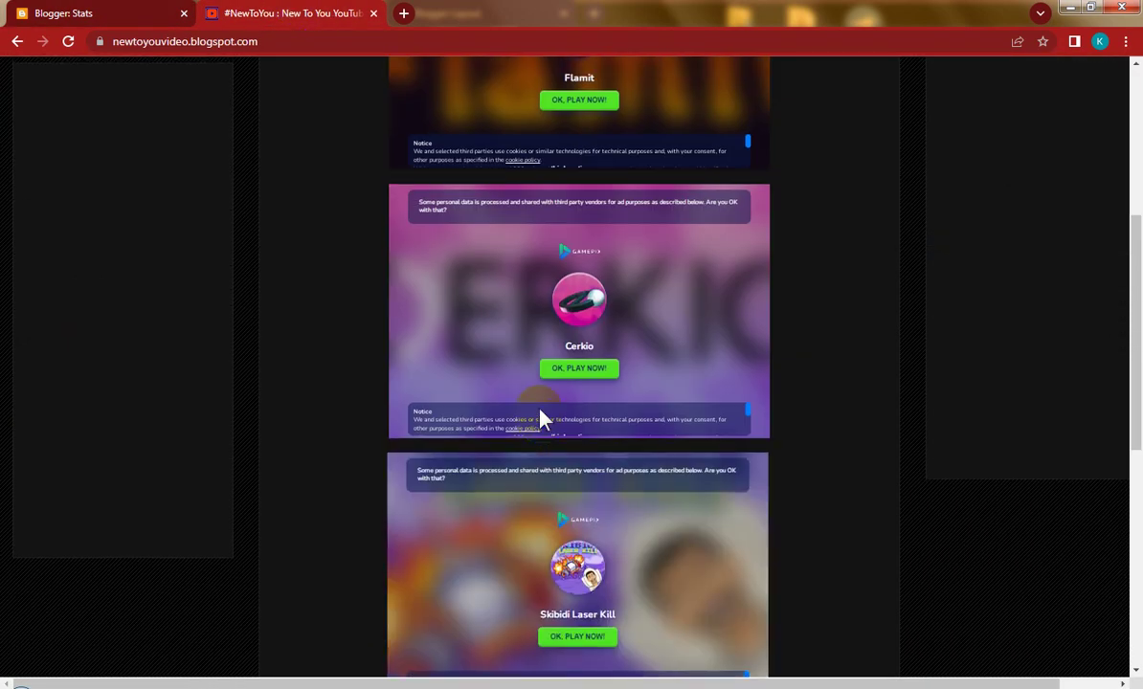
scroll(538, 412, "up", 3)
left_click(18, 41)
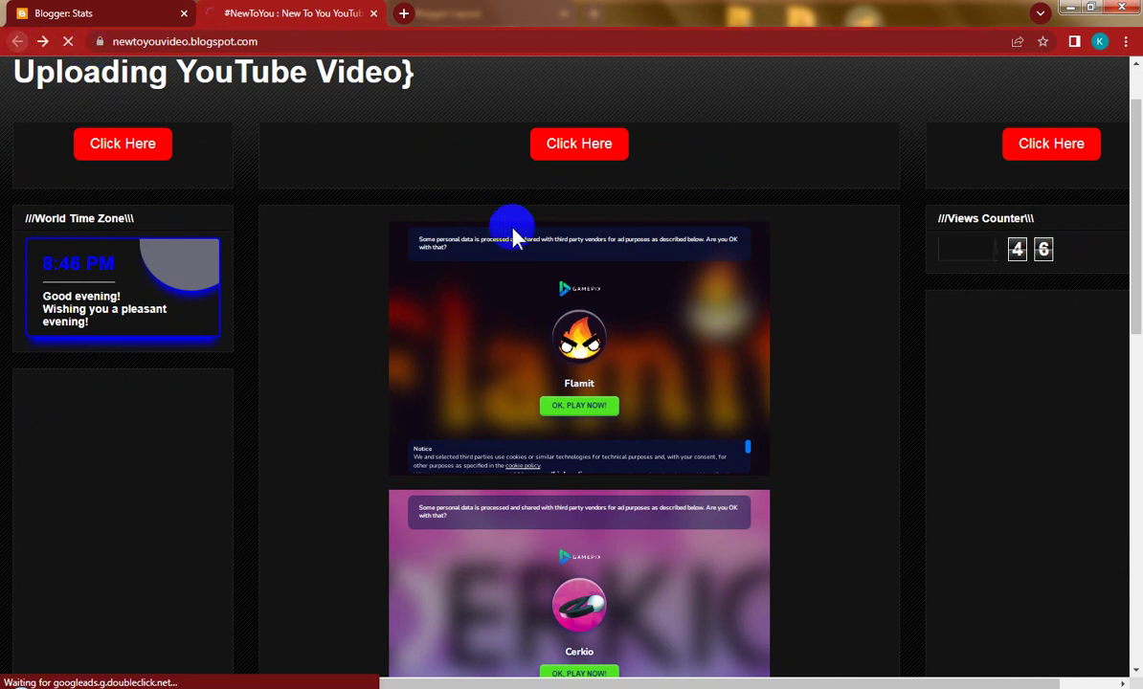
scroll(608, 351, "down", 8)
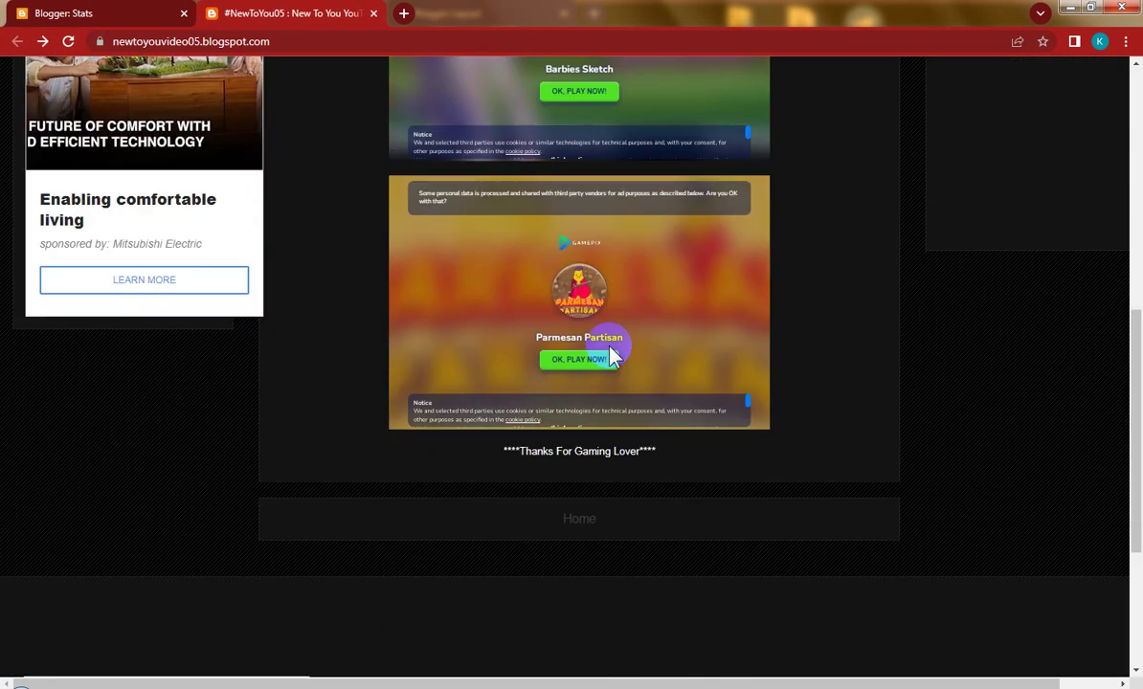
scroll(613, 354, "down", 2)
scroll(613, 355, "up", 7)
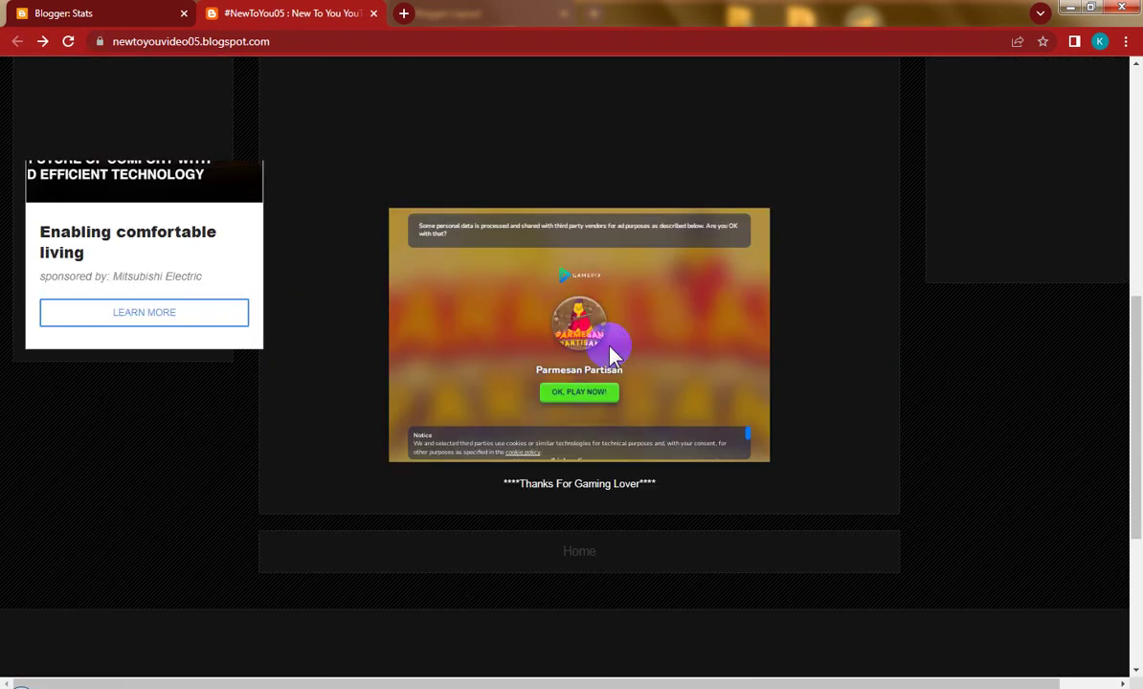
scroll(611, 350, "up", 2)
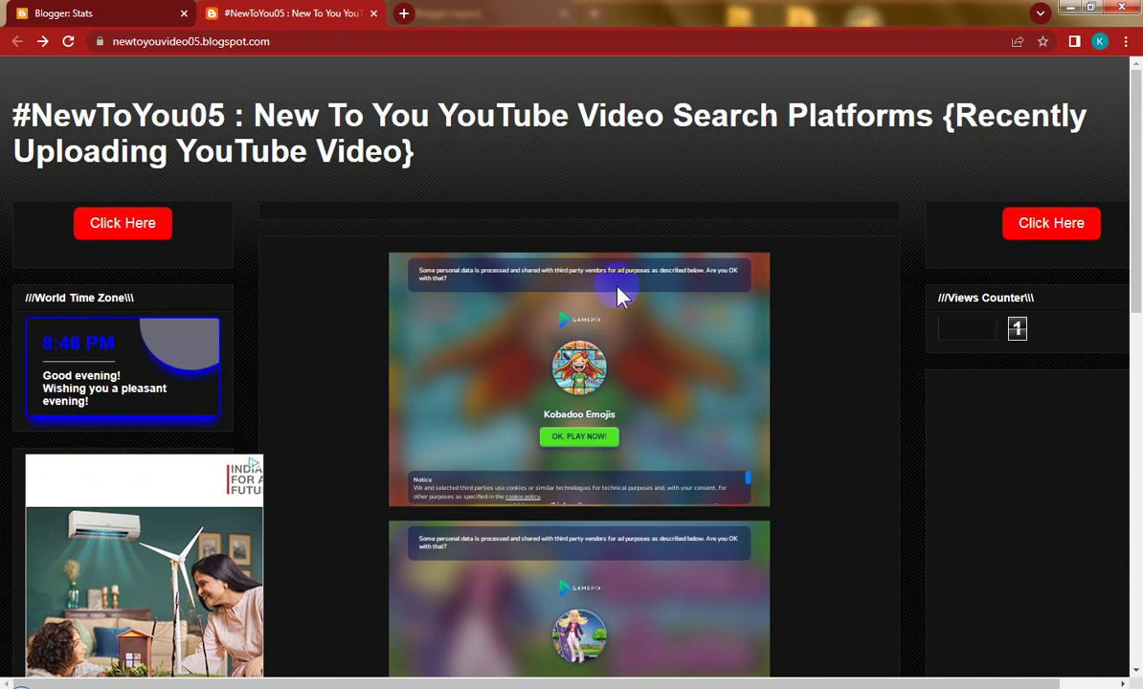
Switch to the browser window with Google AdSense and refresh its Home overview of earnings and performance.
left_click(273, 676)
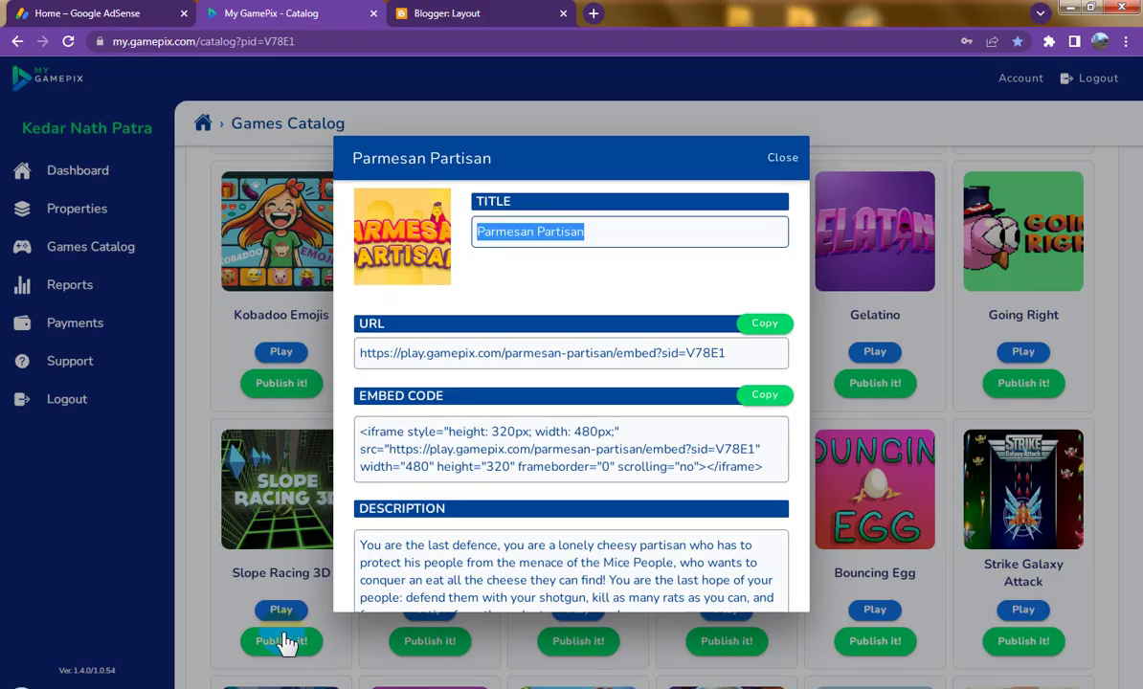
left_click(85, 12)
left_click(68, 41)
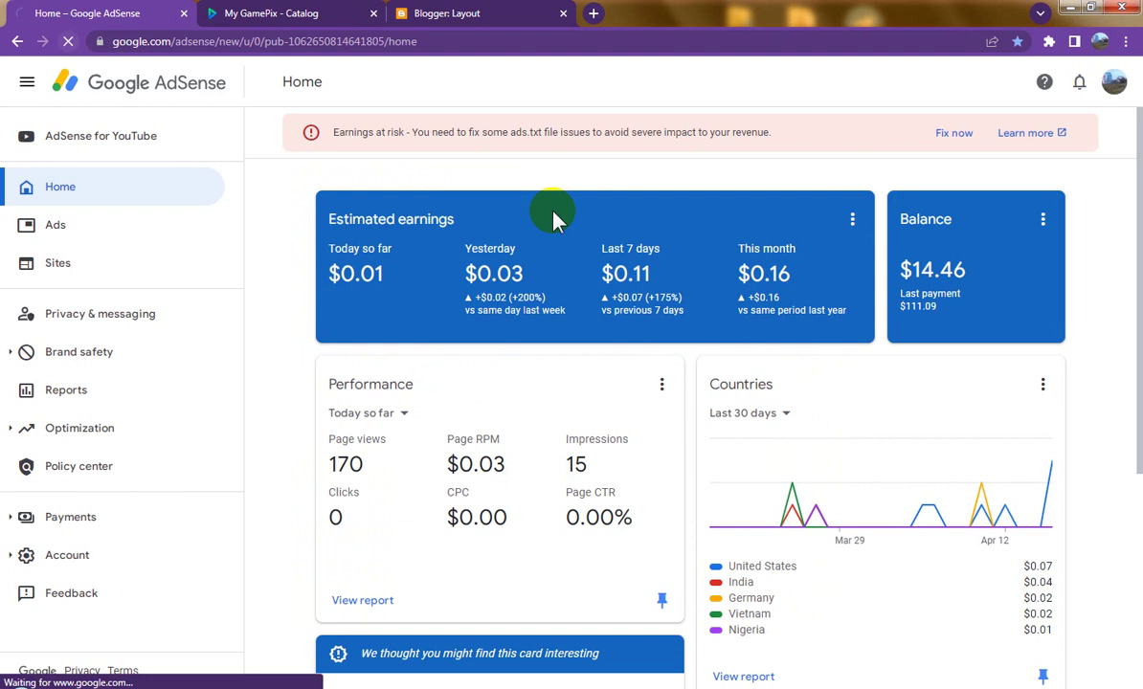